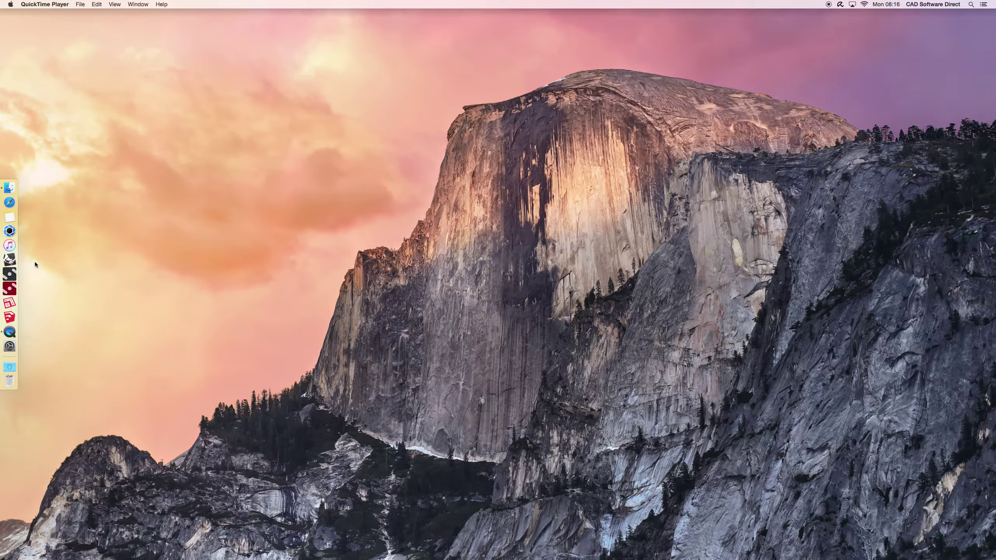
Launch Rhinoceros, choose Remind Me Later for the software update, and move the welcome window left
click(9, 260)
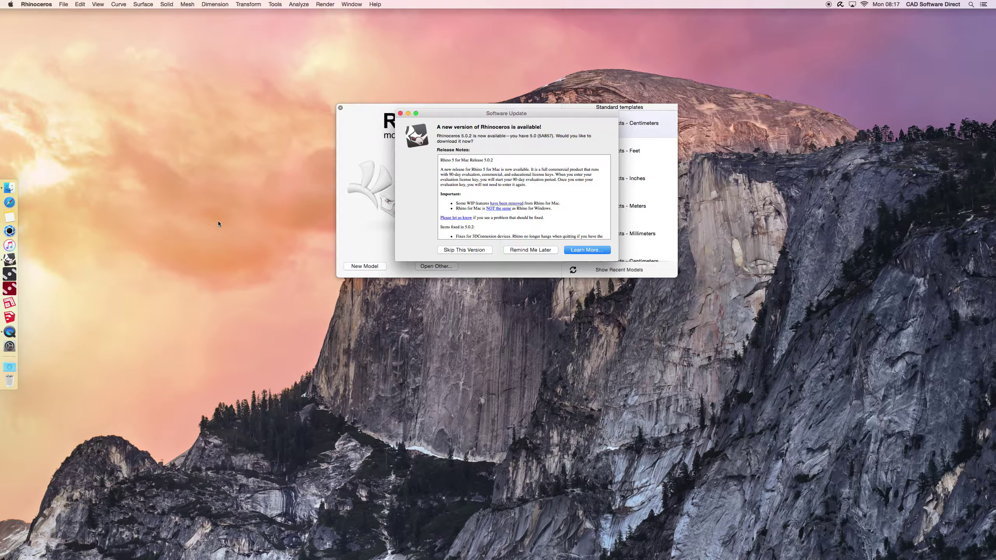
click(520, 250)
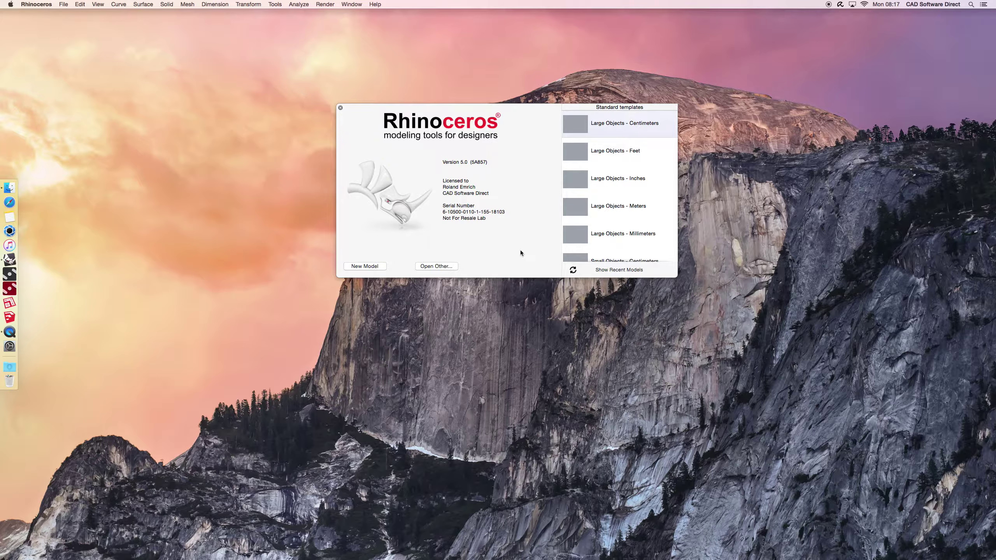
drag(535, 108, 495, 113)
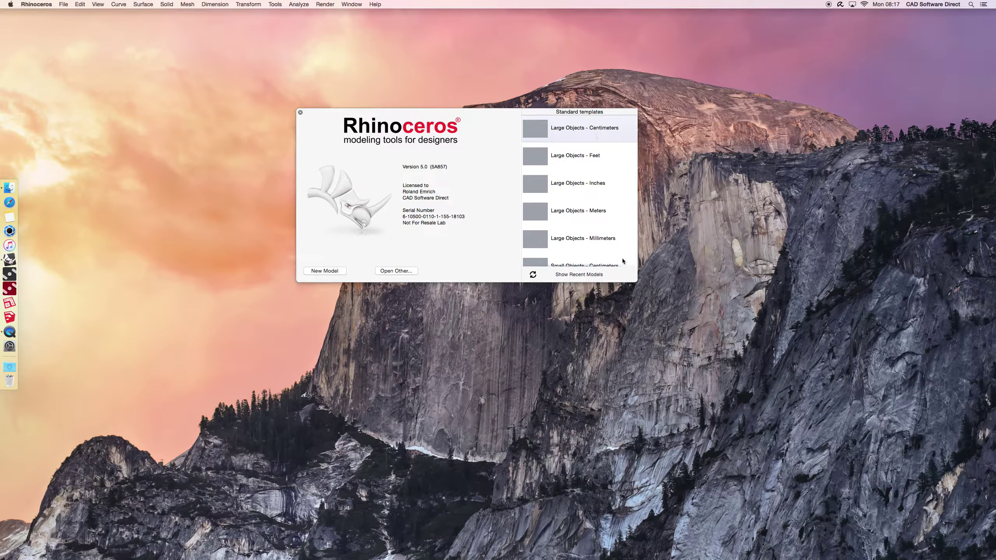
Create a new untitled model and shift its window to the left of the screen
click(330, 271)
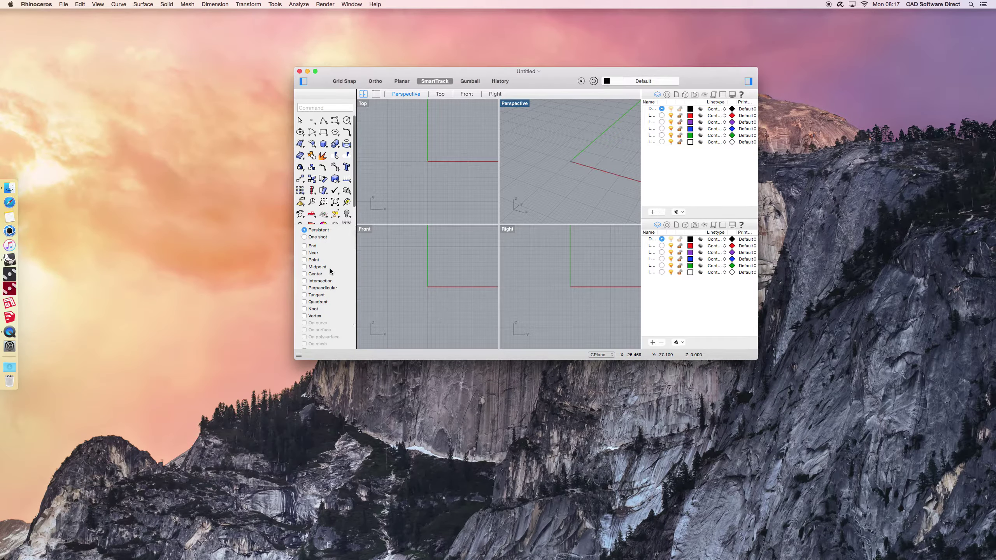
drag(562, 82, 345, 83)
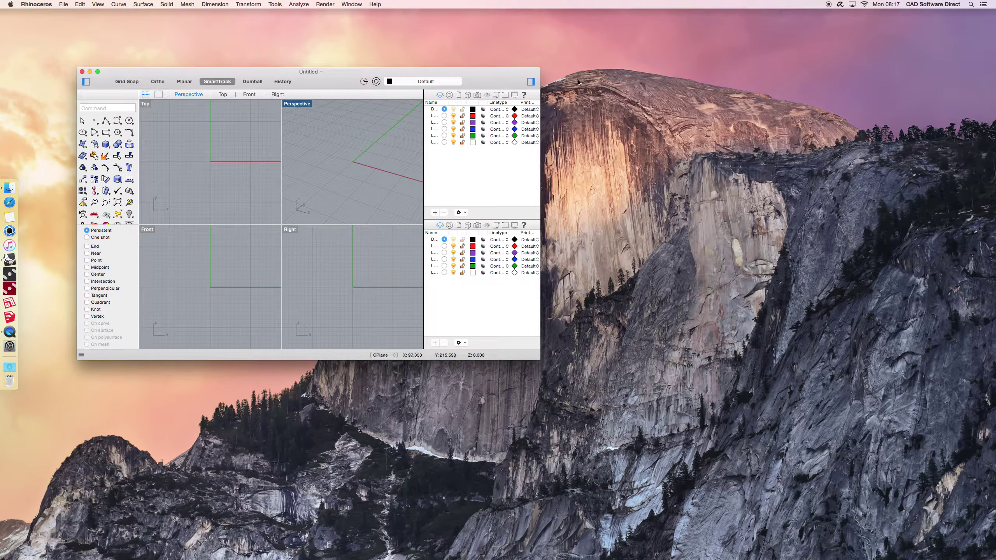
click(98, 74)
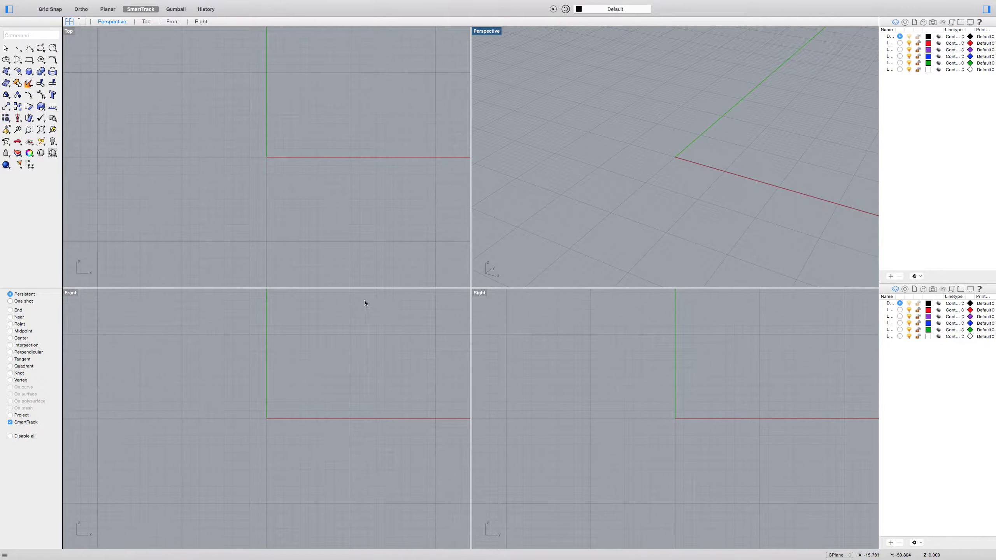
Orbit the Perspective view to a low horizon and pan the Top view, leaving view options unchanged
mouse_move(573, 118)
right_down()
mouse_move(678, 91)
mouse_move(613, 122)
mouse_move(575, 111)
right_up()
right_drag(429, 180, 288, 209)
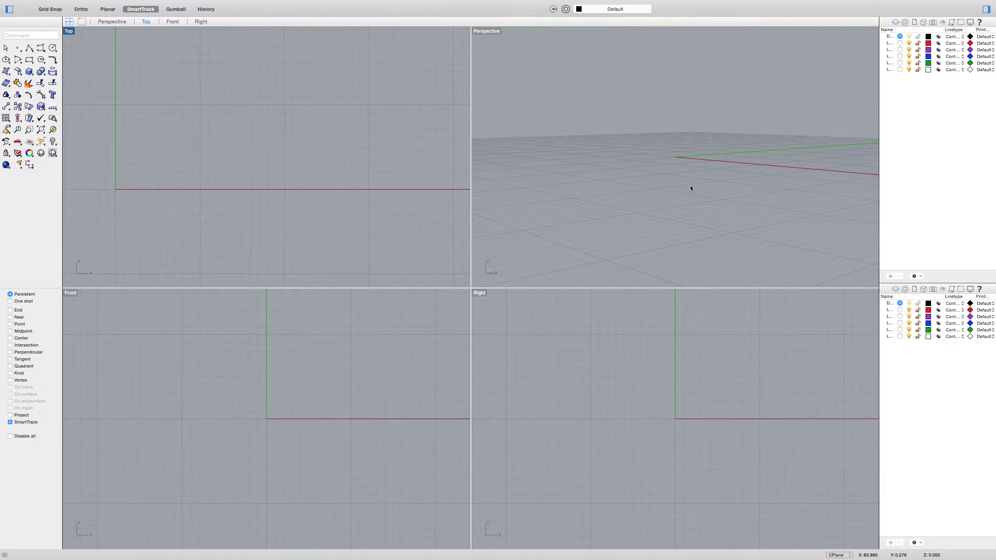
right_click(490, 35)
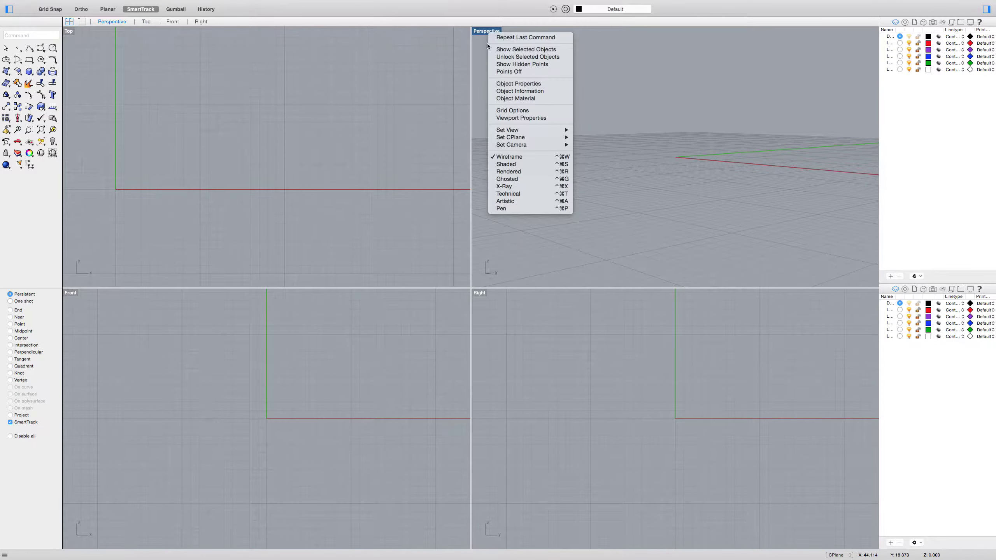
mouse_move(554, 131)
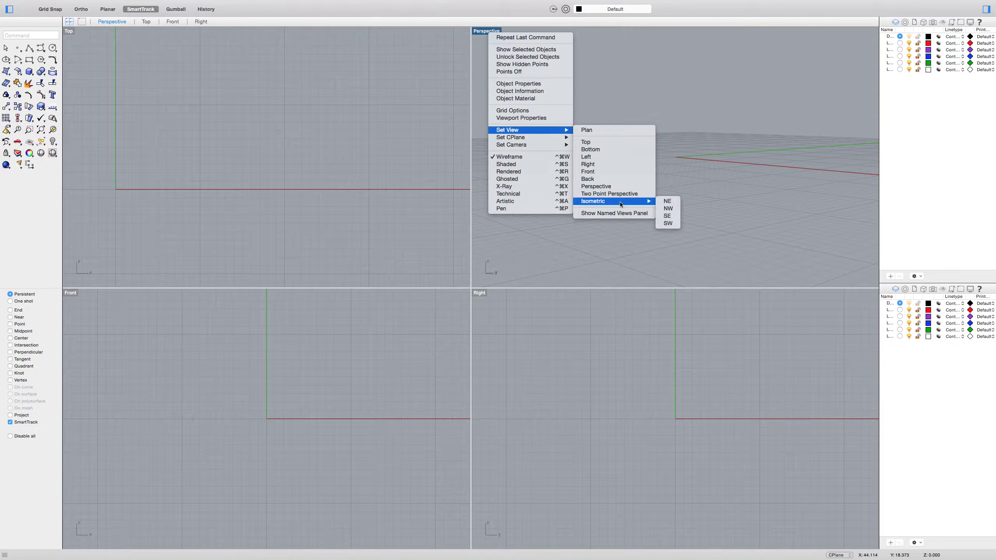
click(646, 89)
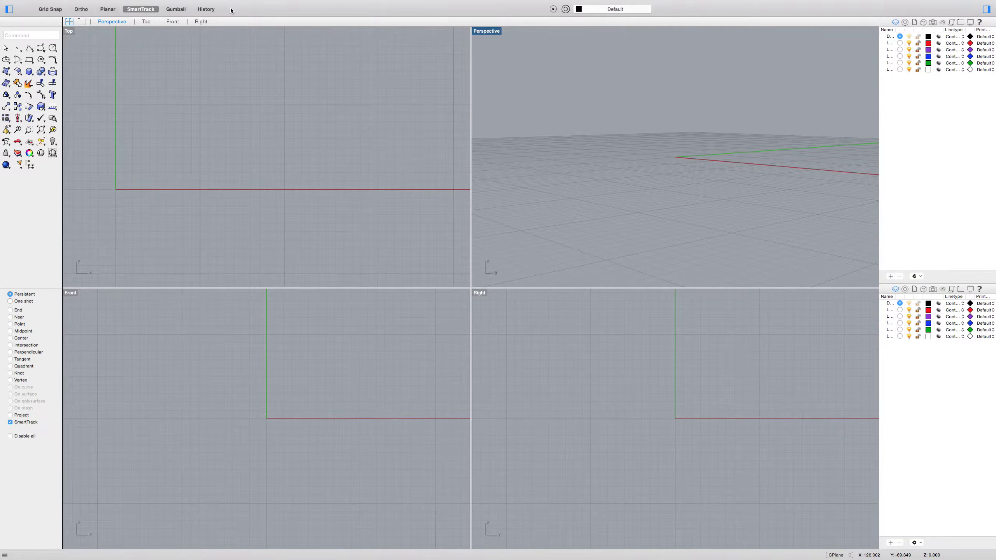
click(565, 9)
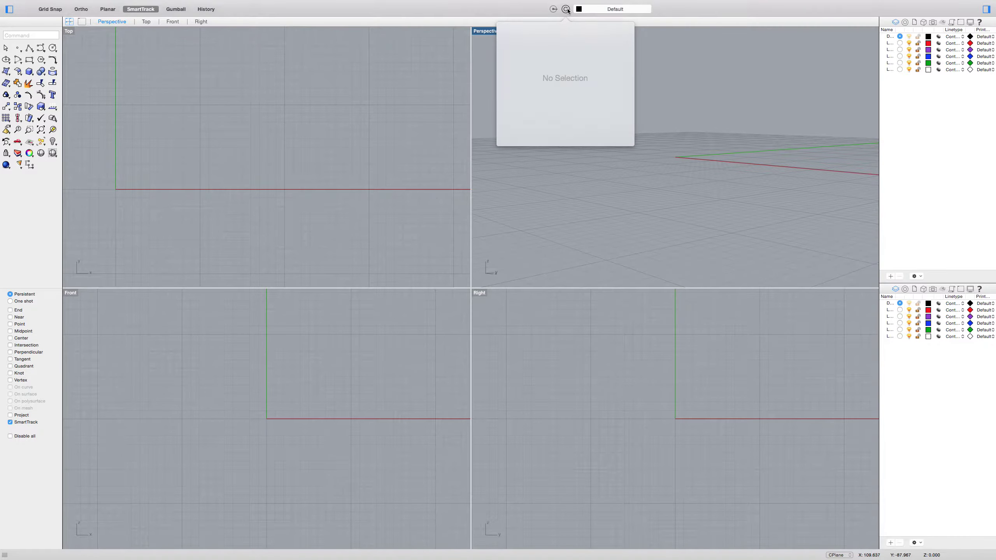
click(554, 9)
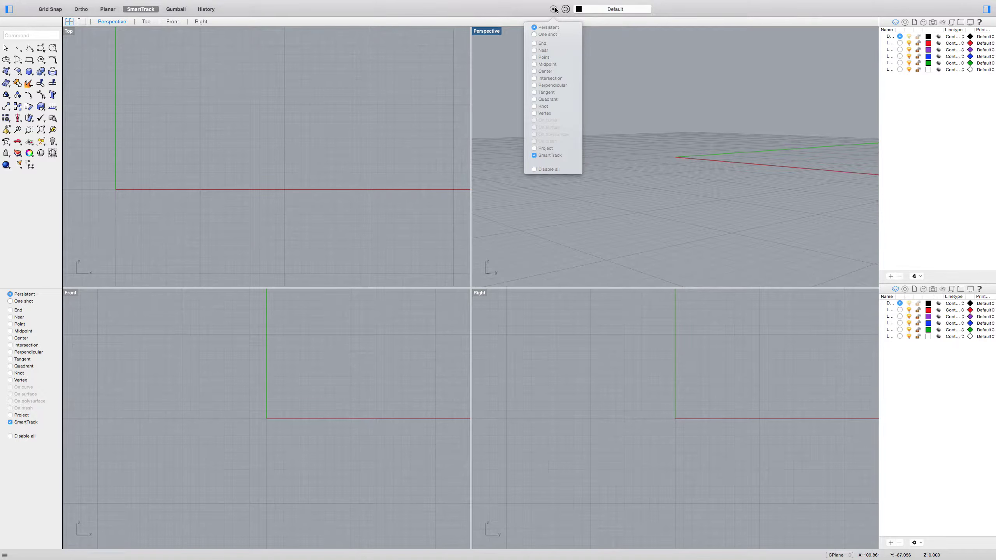
click(555, 10)
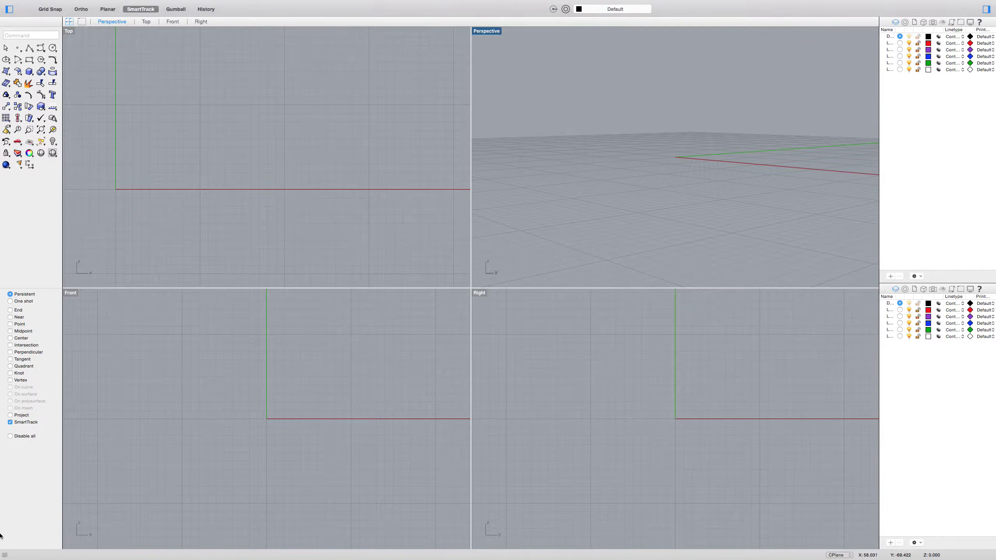
click(6, 555)
click(5, 554)
click(986, 9)
click(986, 9)
click(986, 9)
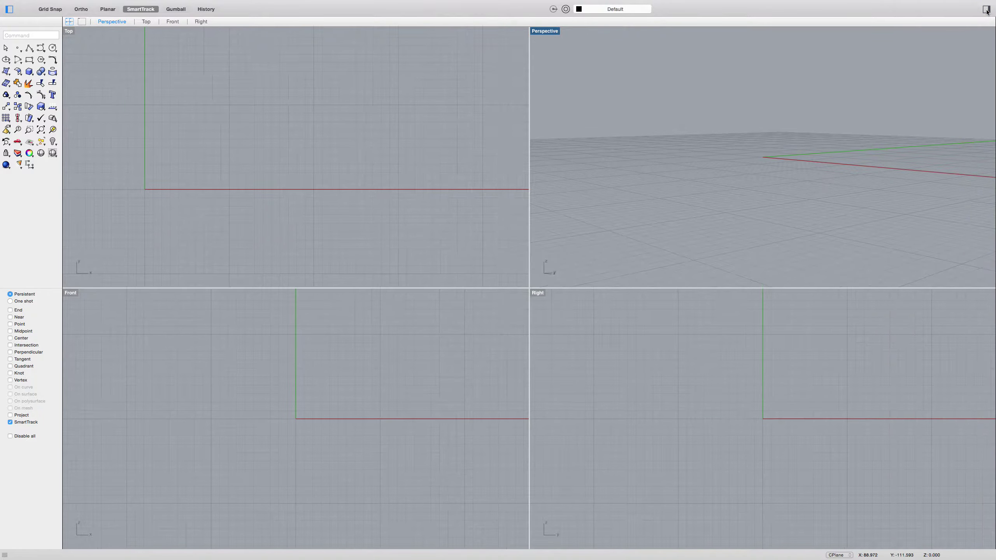
click(986, 9)
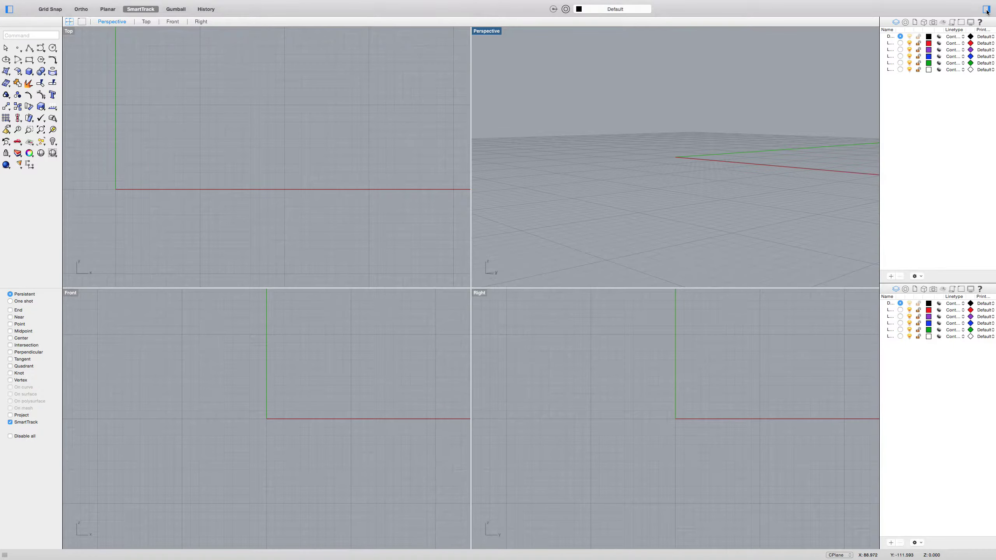
click(8, 9)
click(9, 9)
click(9, 9)
click(9, 9)
click(9, 9)
click(8, 9)
click(986, 9)
click(986, 9)
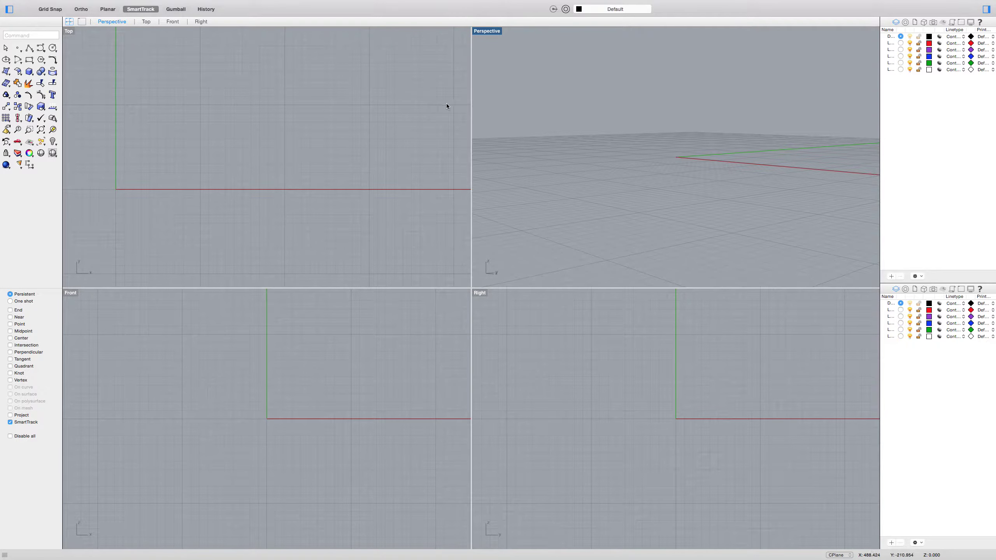
Orbit the Perspective view down onto the grid, then set that viewport to the Right view
right_drag(593, 190, 633, 212)
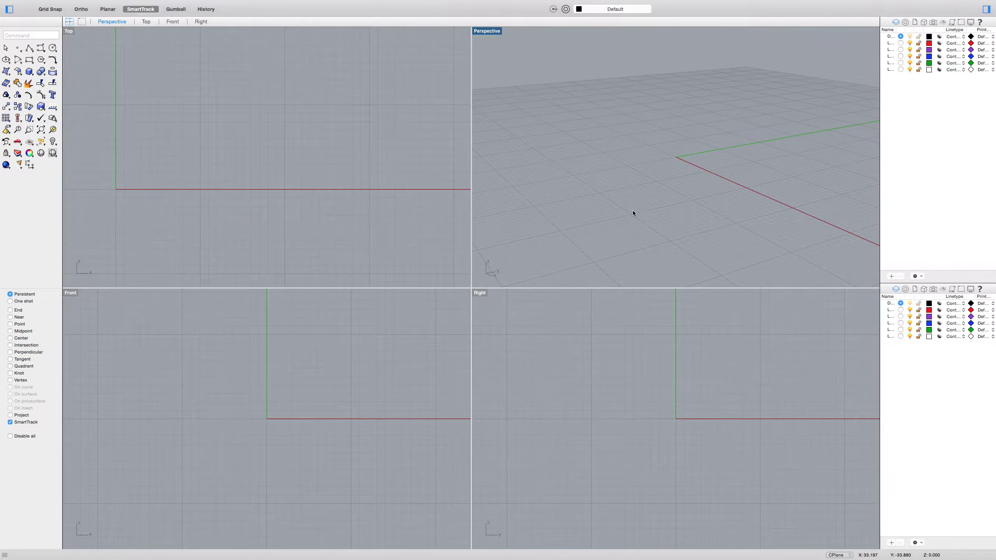
right_drag(774, 167, 802, 163)
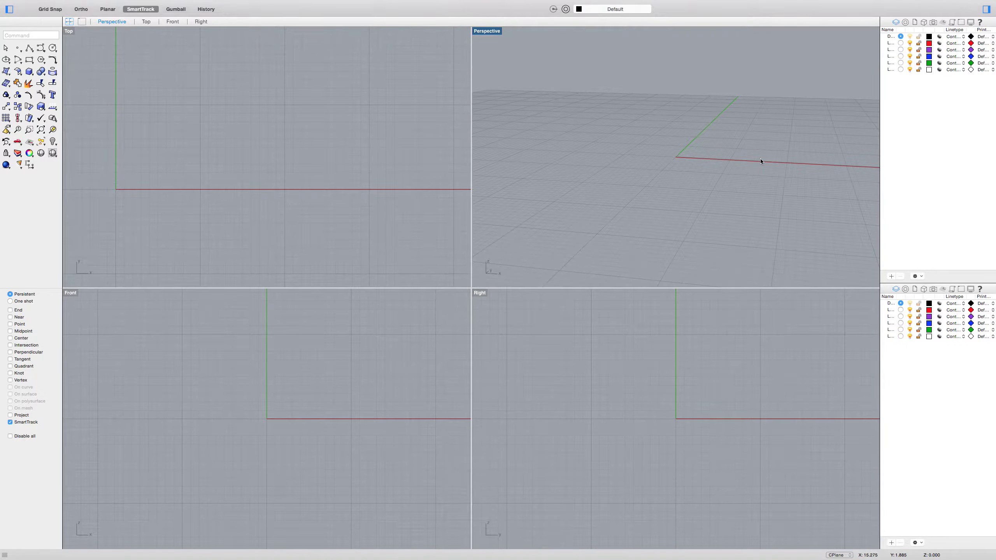
right_drag(748, 161, 704, 181)
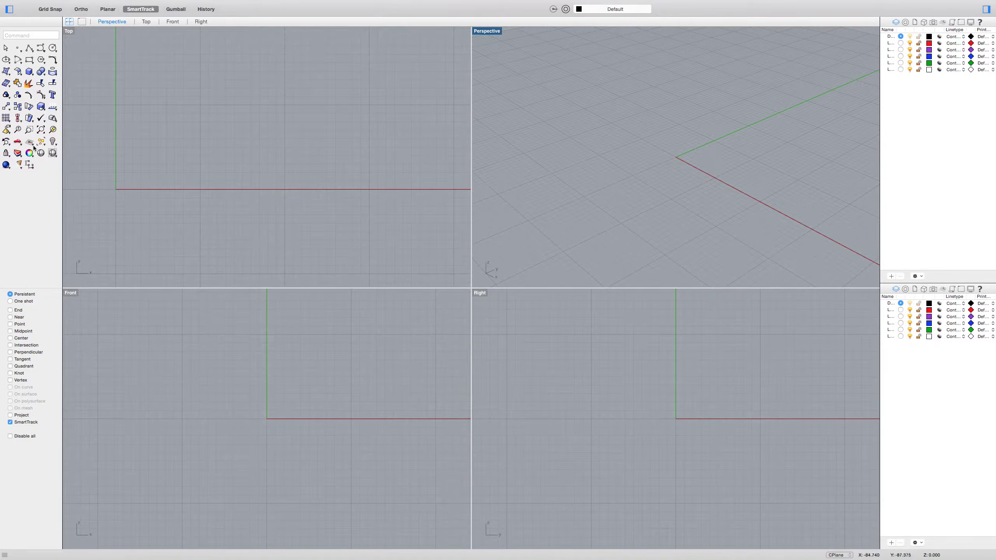
click(17, 143)
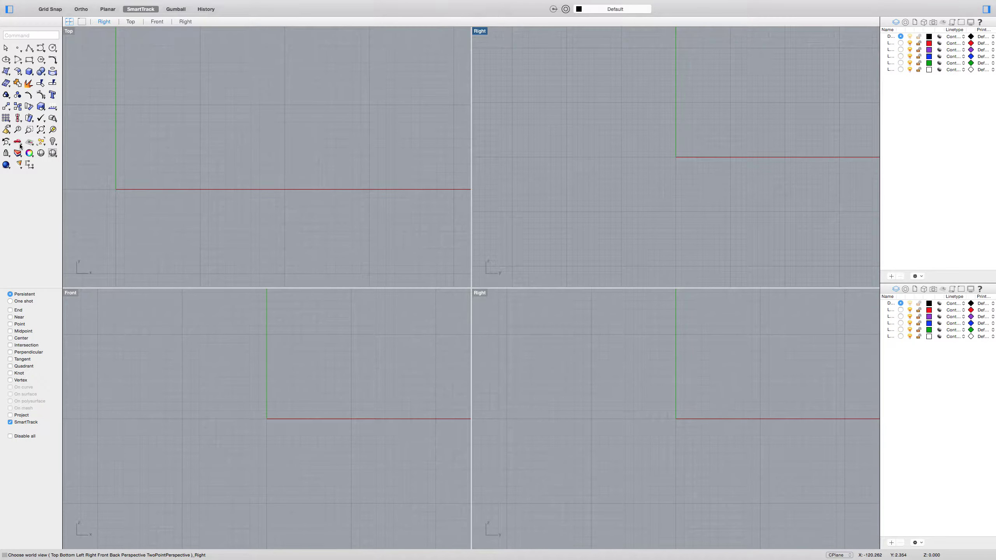
Pan the Top view right and down and adjust its zoom level
click(21, 146)
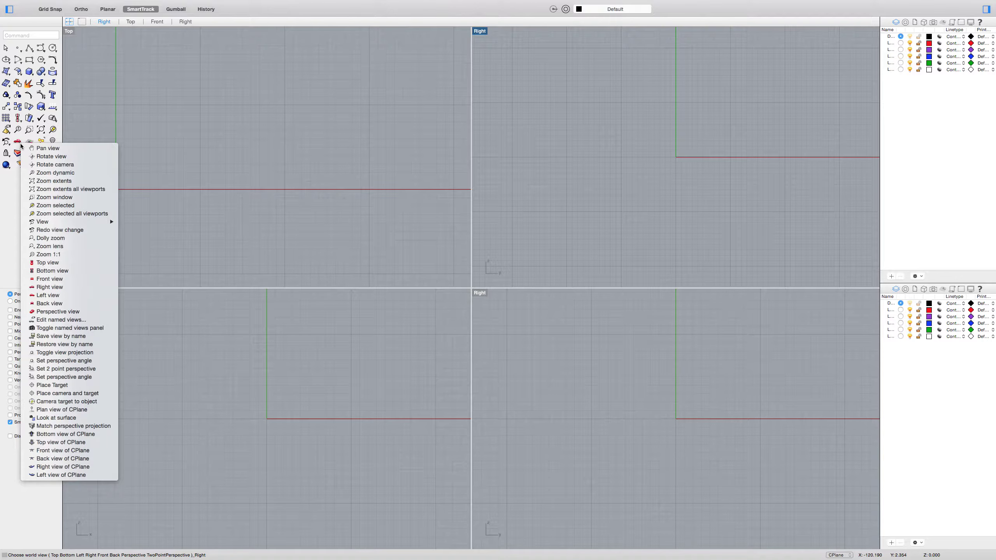
click(157, 120)
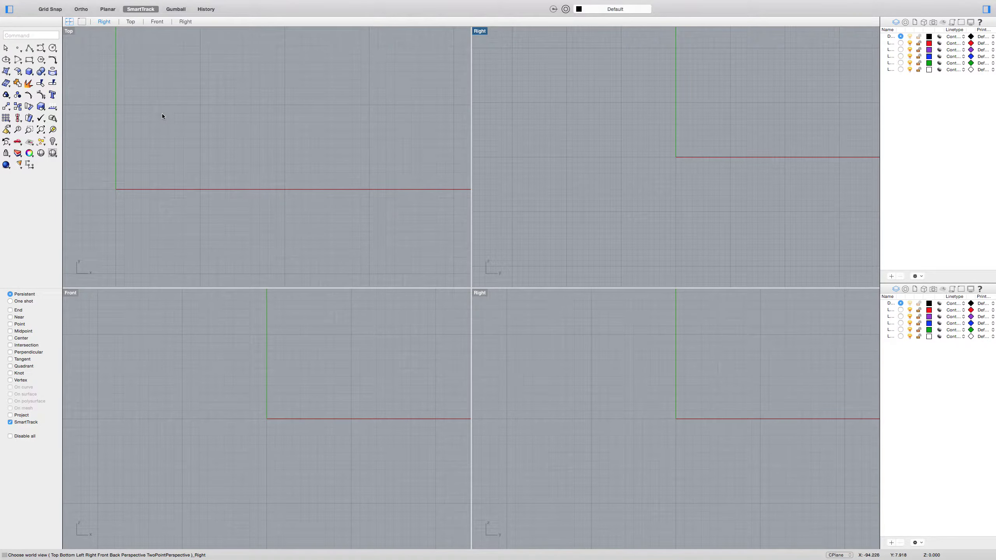
right_drag(133, 95, 251, 112)
scroll(250, 112, down, 5)
scroll(250, 113, up, 5)
scroll(251, 112, down, 3)
scroll(250, 112, up, 5)
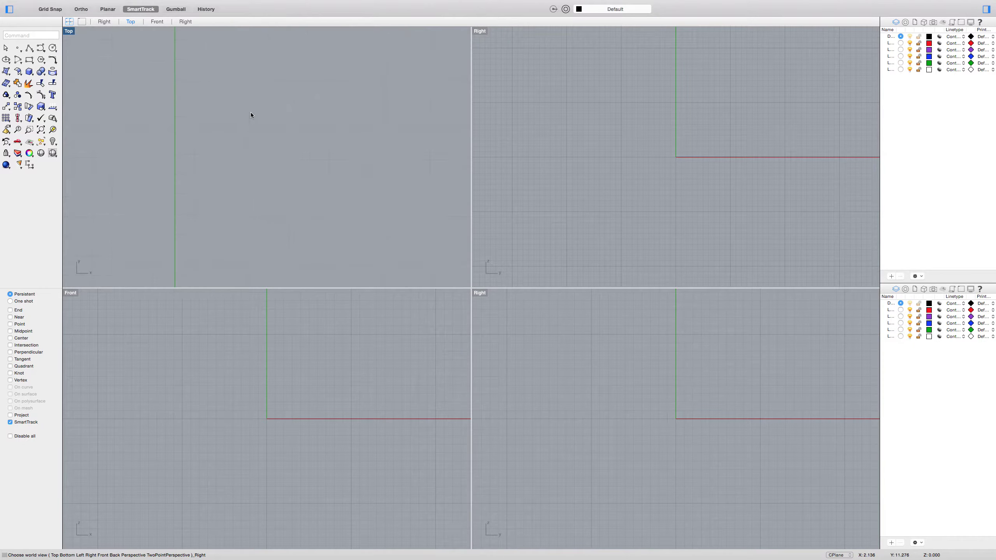
scroll(260, 200, down, 2)
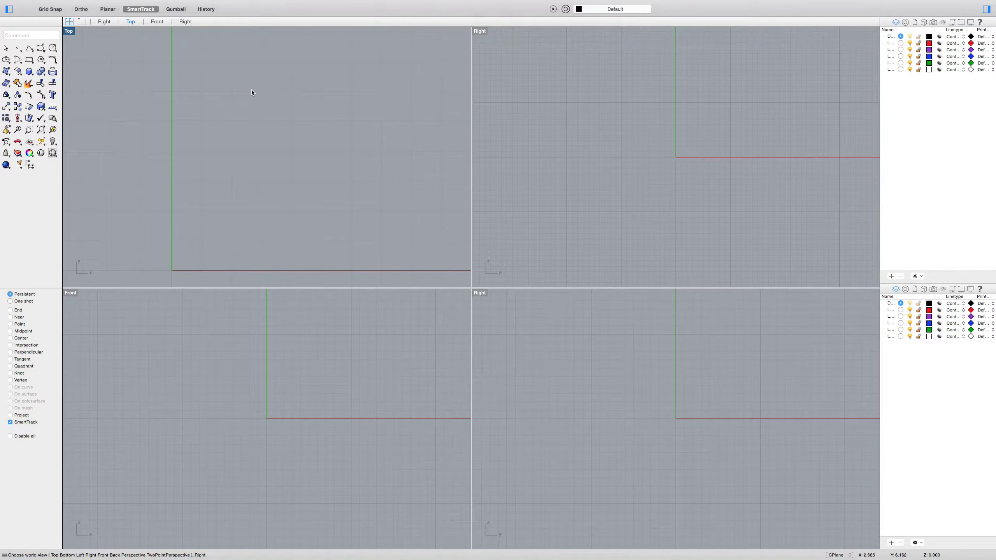
scroll(270, 126, right, 3)
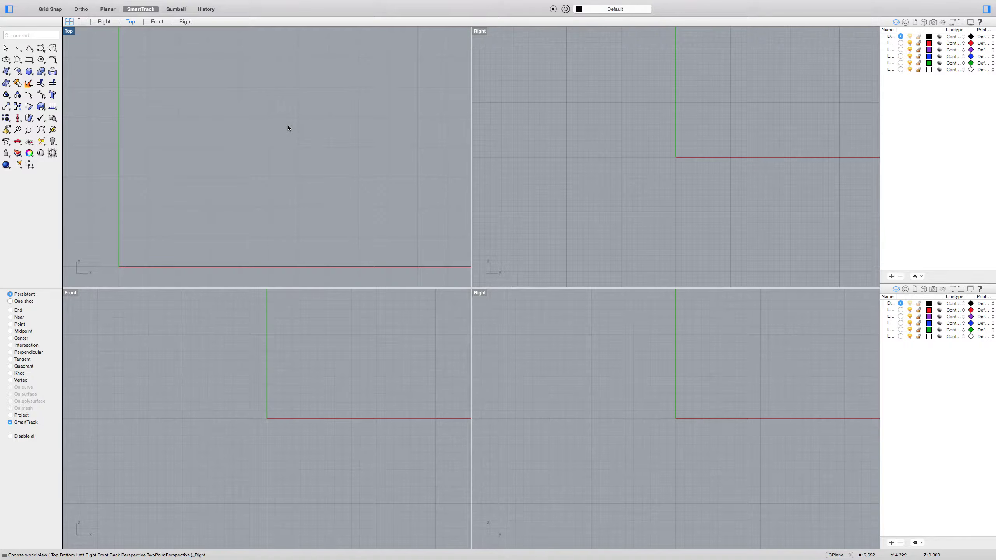
scroll(288, 128, down, 3)
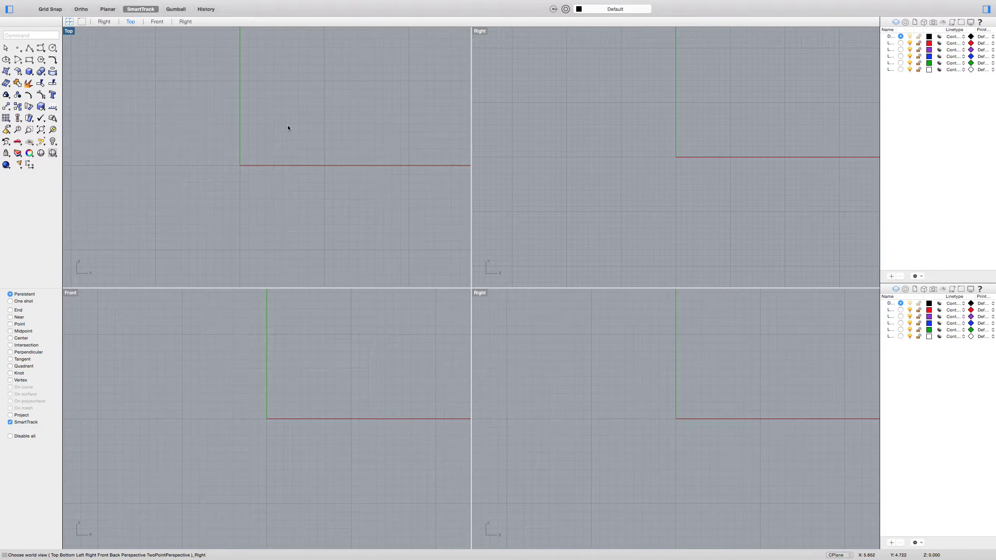
Shift the Top view so the origin sits near its lower left corner
right_drag(287, 127, 246, 168)
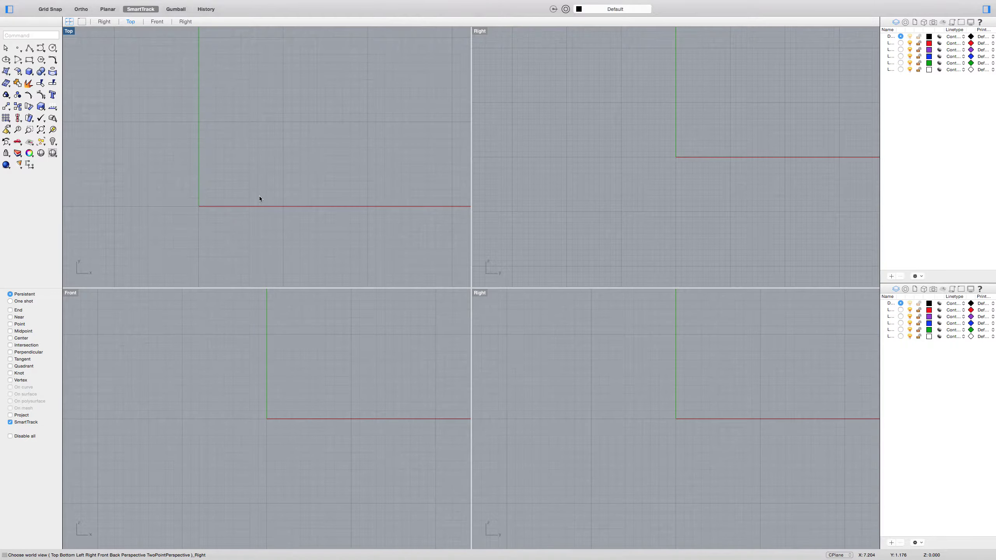
right_drag(259, 198, 242, 216)
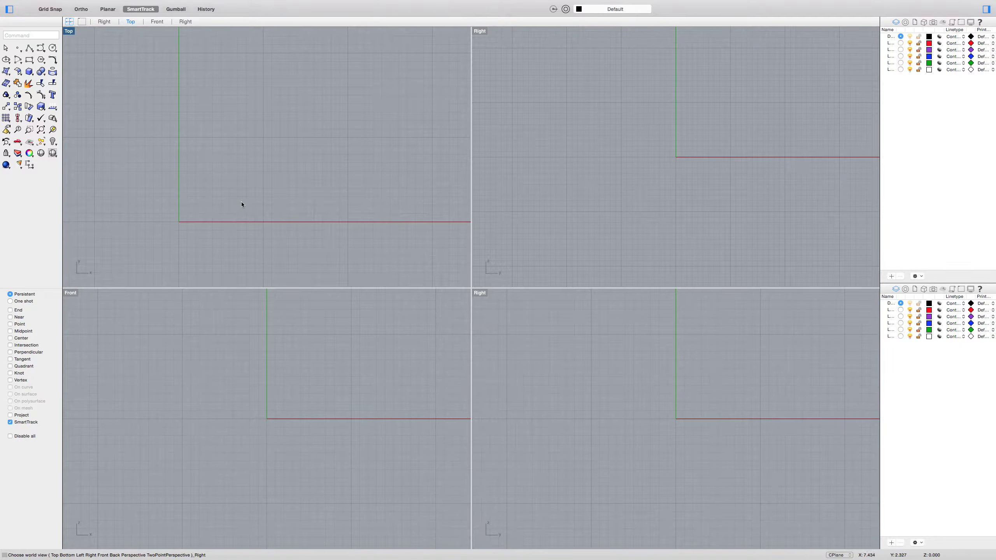
scroll(242, 201, down, 3)
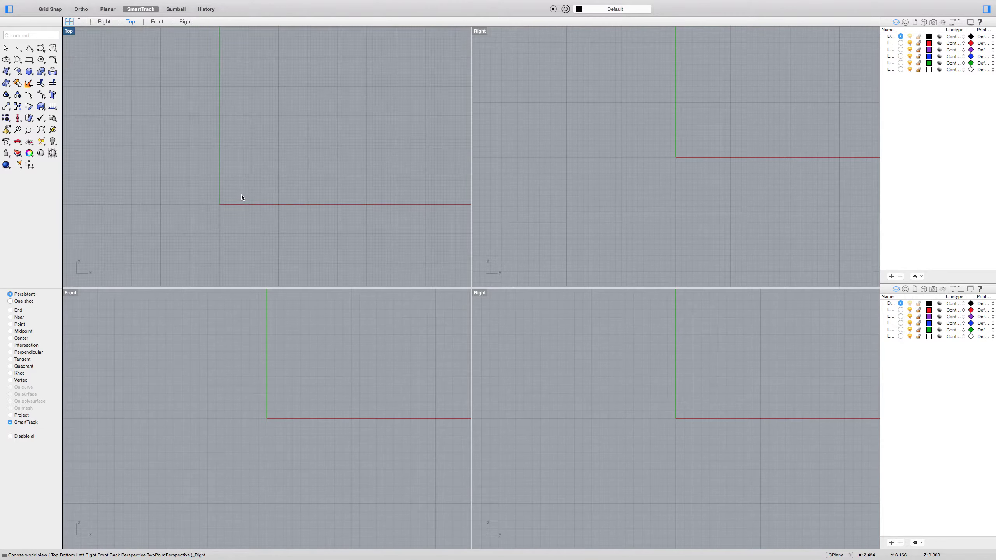
scroll(241, 196, up, 3)
right_drag(243, 194, 248, 190)
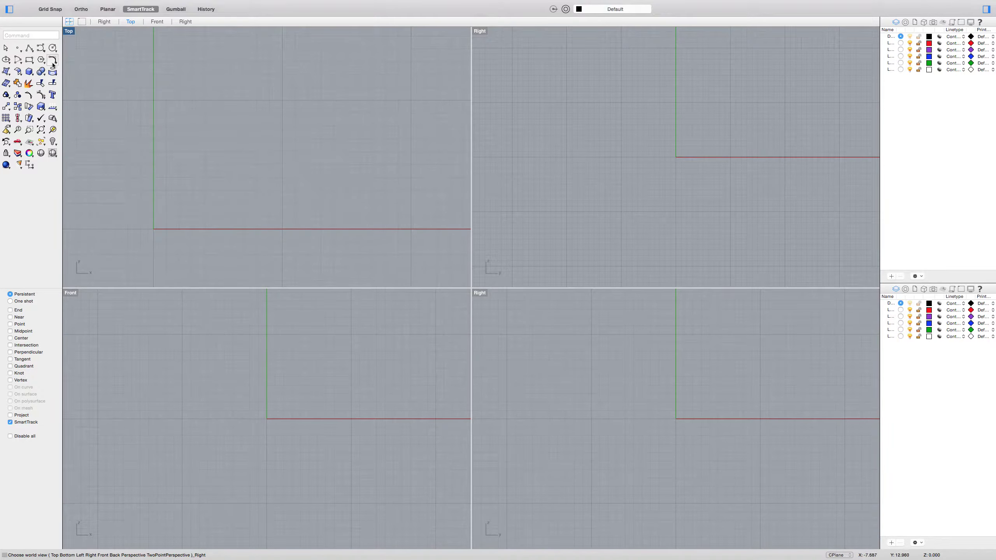
click(30, 61)
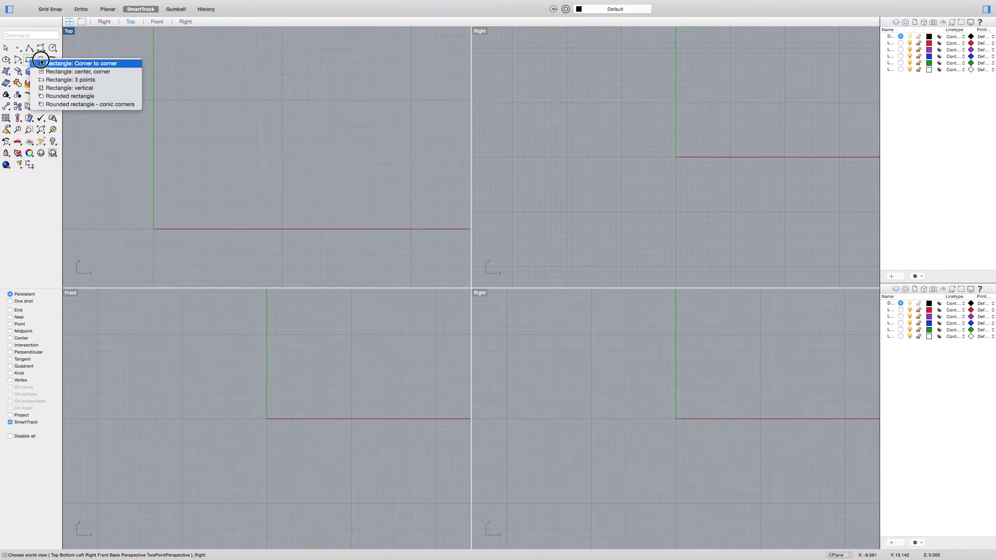
Draw a 10 by 10 rounded rectangle from the origin with Grid Snap, keeping the default corner radius
click(79, 96)
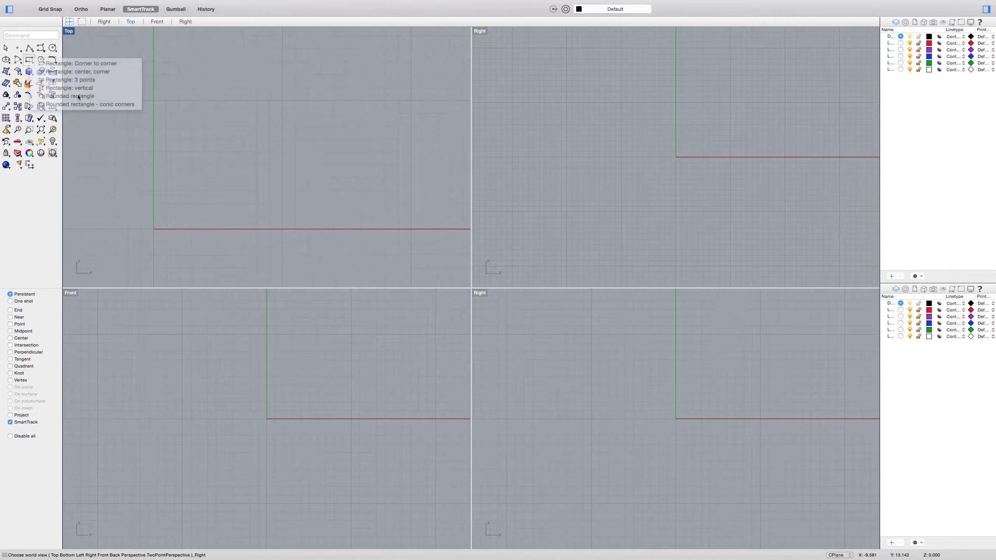
click(153, 228)
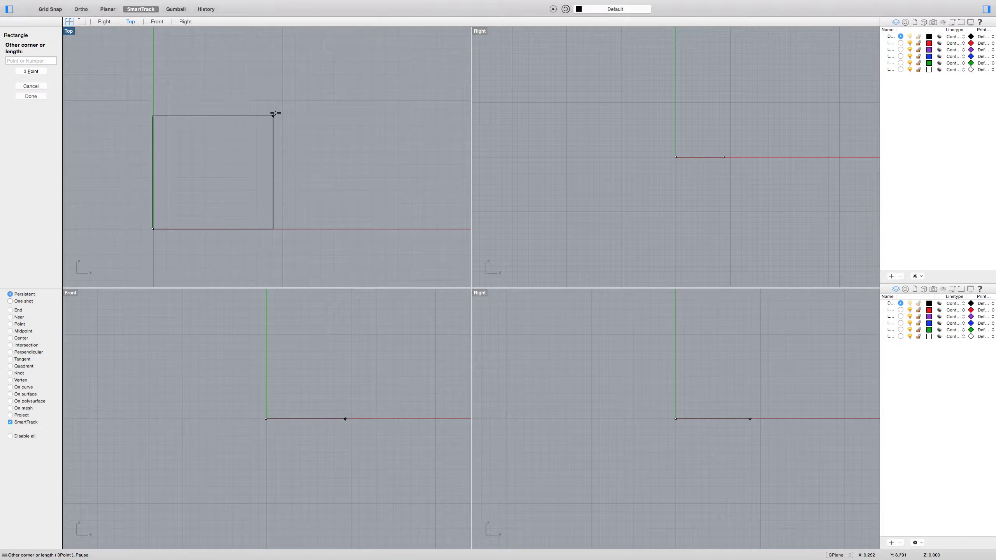
key(F9)
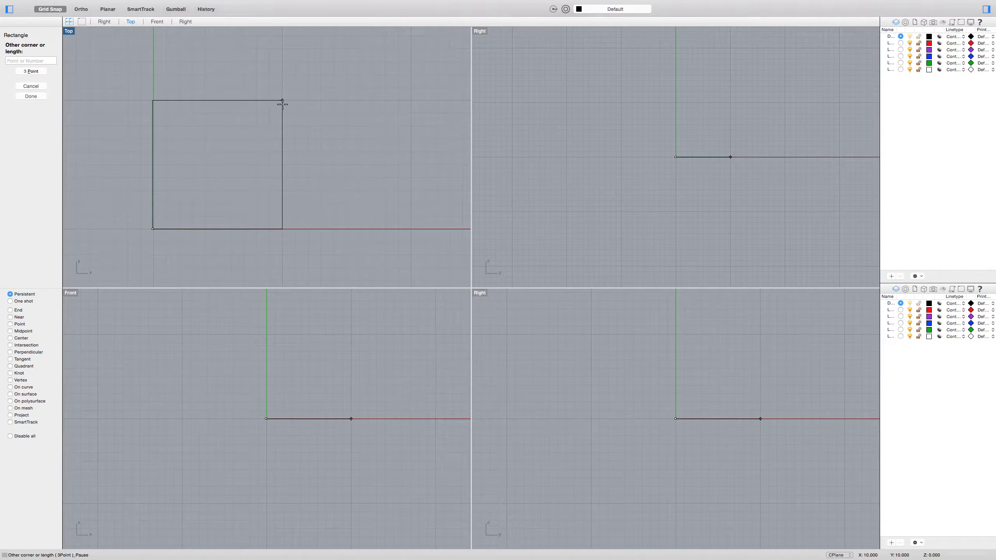
click(282, 102)
click(283, 111)
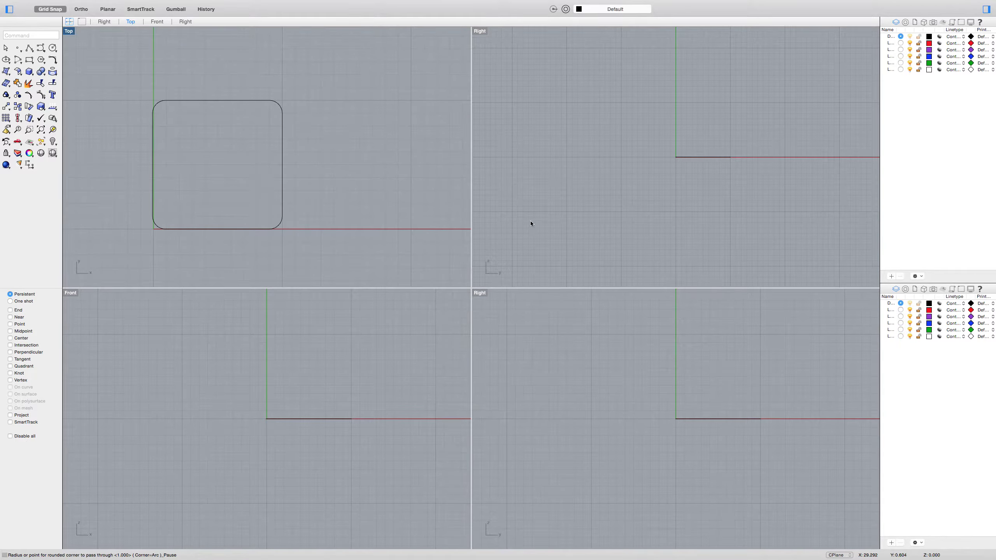
click(480, 31)
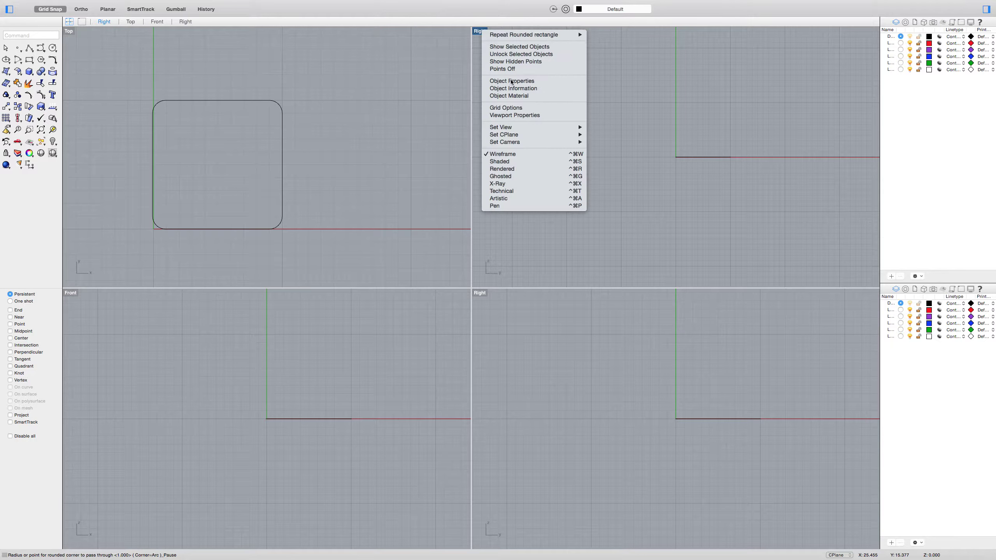
Switch the upper-right viewport to a regular Perspective view
mouse_move(510, 129)
click(606, 188)
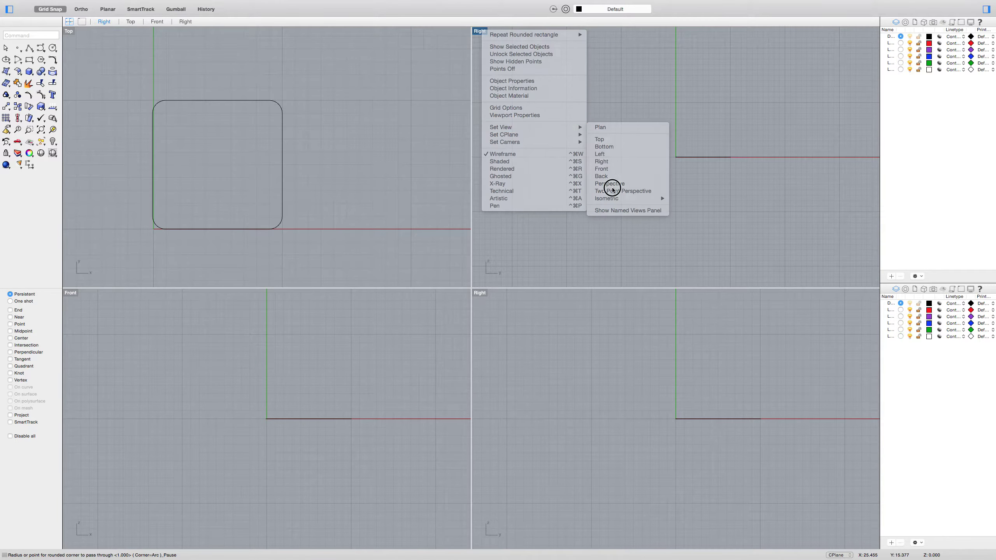
click(502, 31)
mouse_move(568, 128)
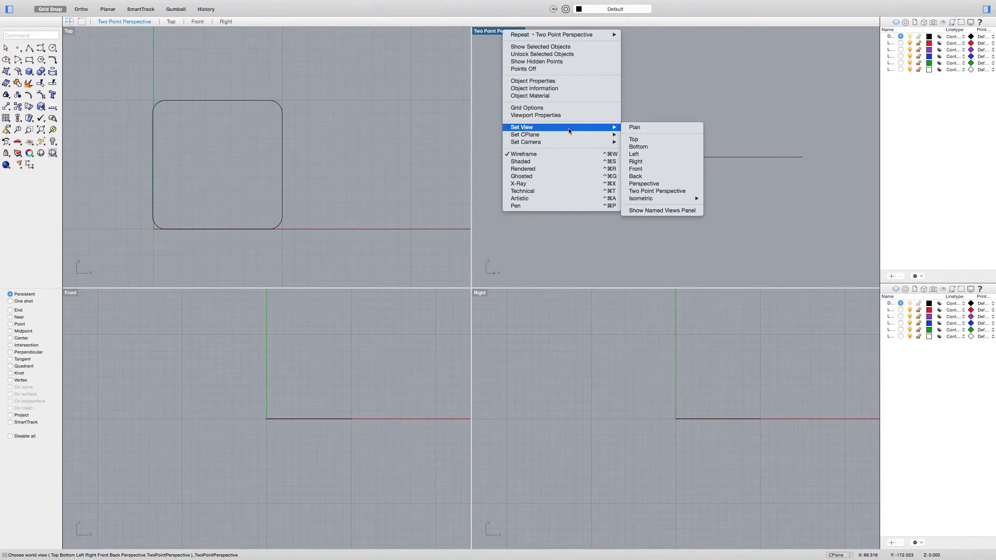
click(645, 183)
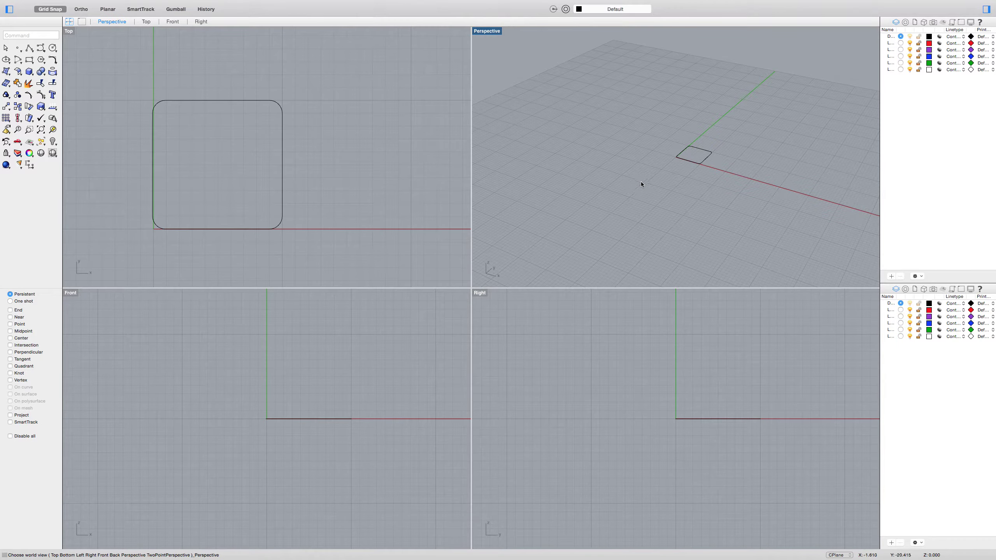
Orbit and zoom the Perspective view, pan the Front view, and select the rounded rectangle curve
mouse_move(651, 182)
right_down()
mouse_move(612, 196)
mouse_move(644, 165)
right_up()
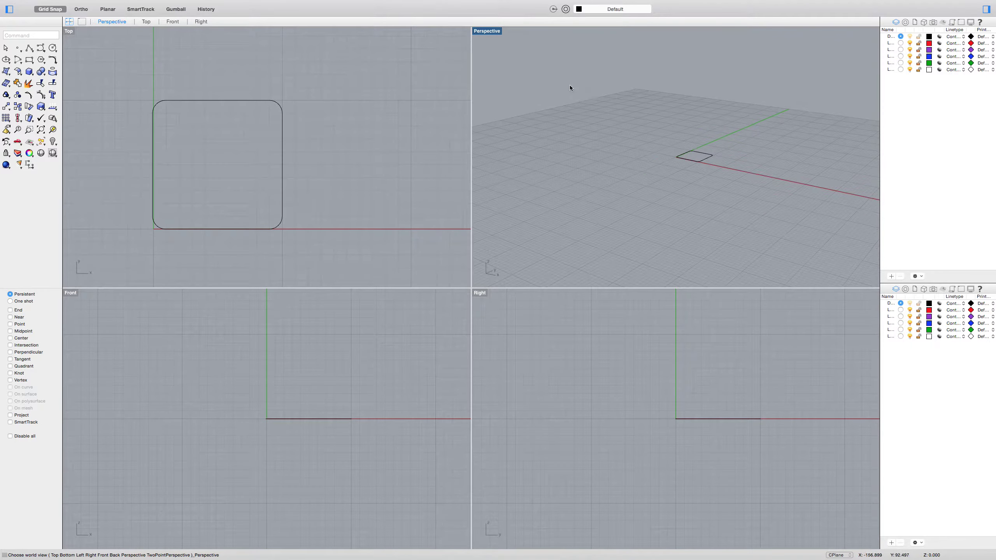
scroll(762, 176, up, 5)
scroll(762, 176, down, 5)
right_drag(763, 177, 706, 195)
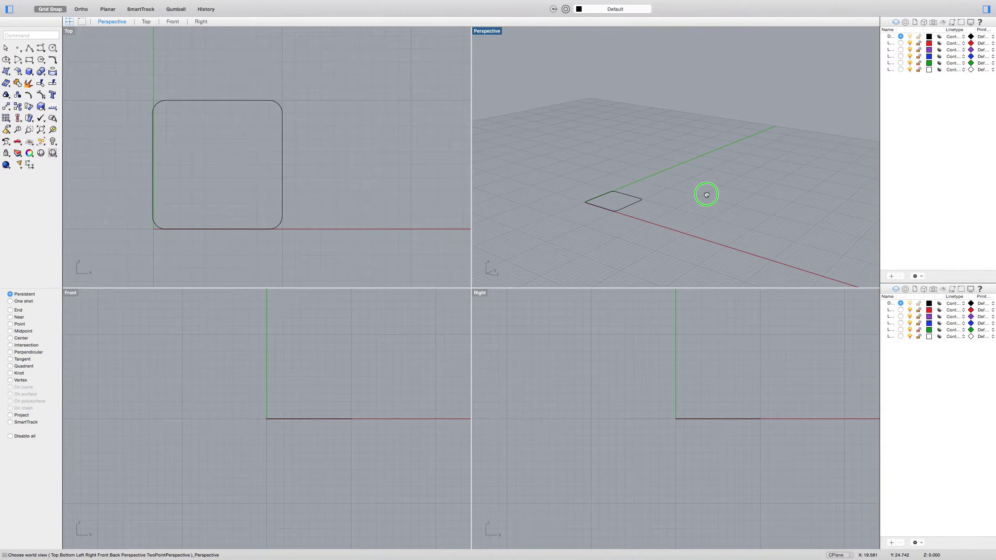
scroll(674, 200, up, 3)
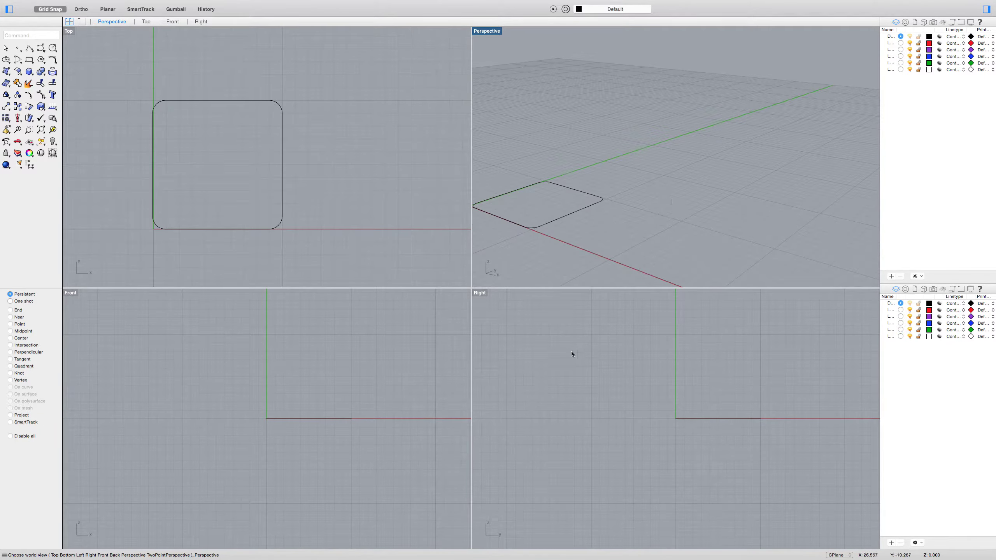
right_drag(305, 395, 220, 406)
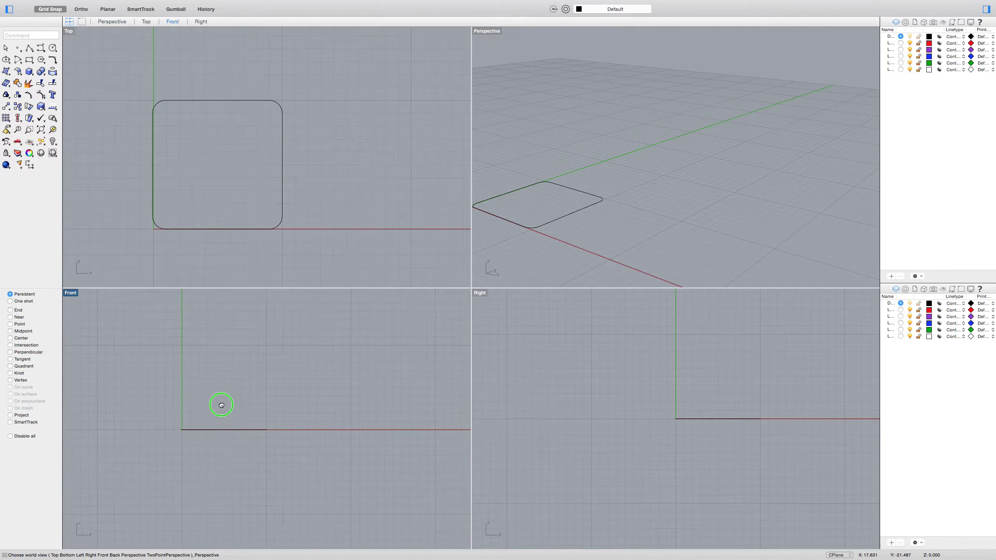
click(213, 432)
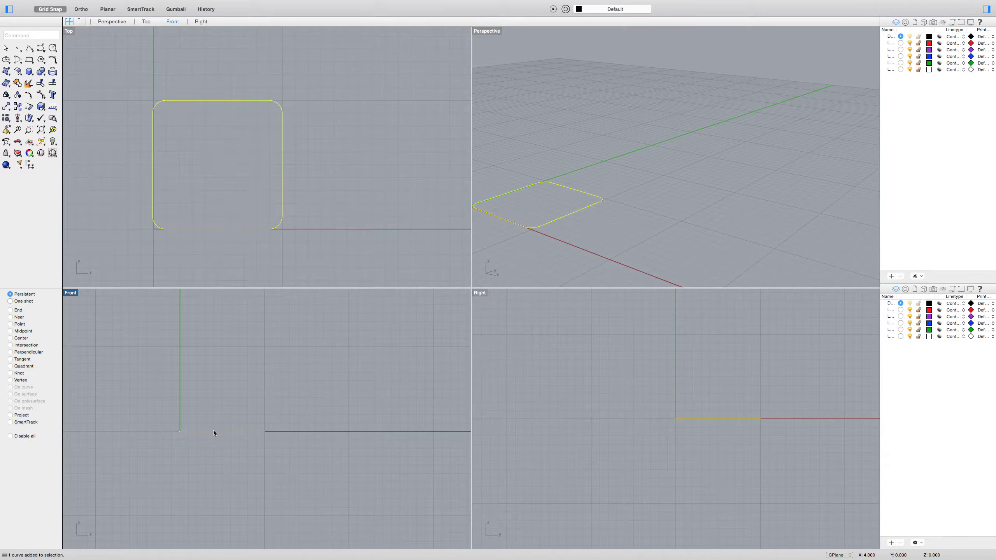
text(Extrud)
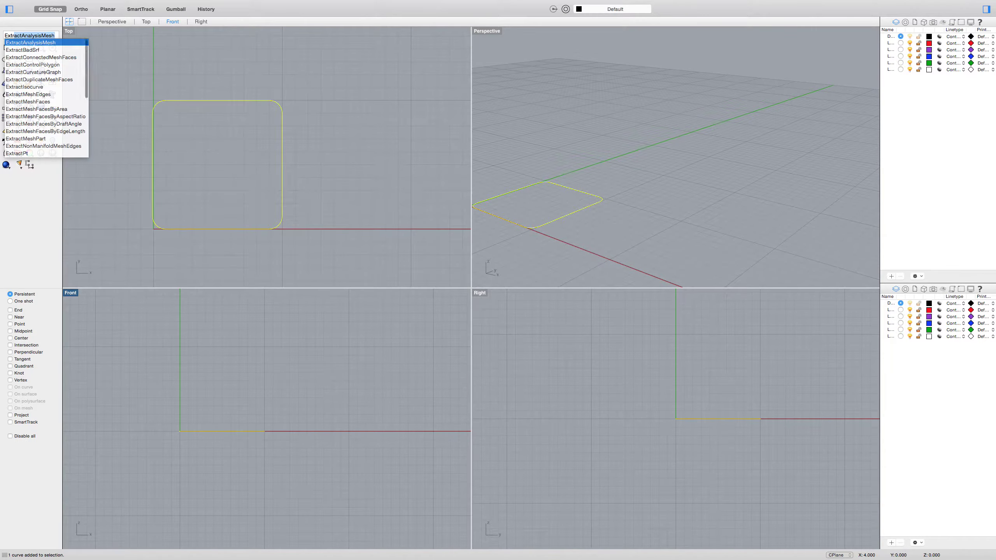
text(e)
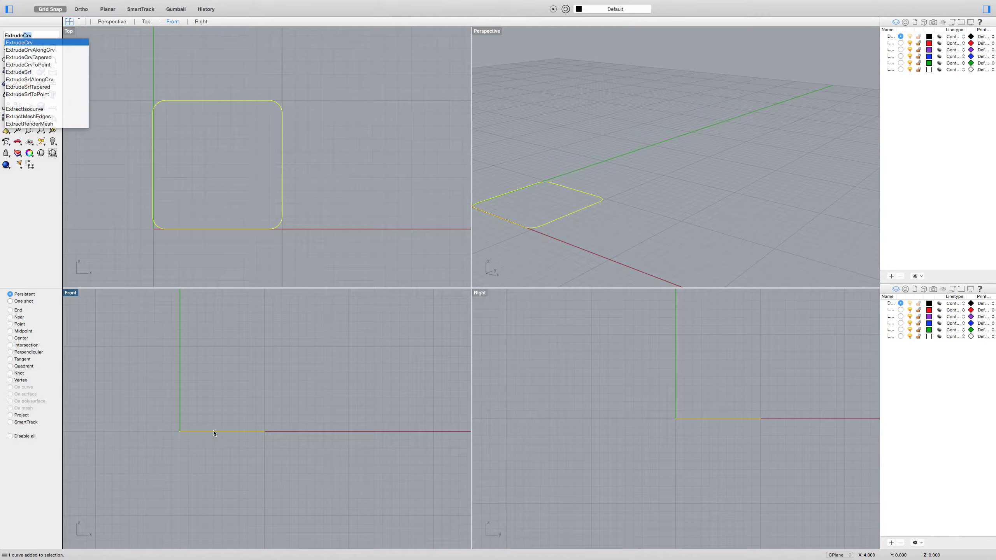
key(Return)
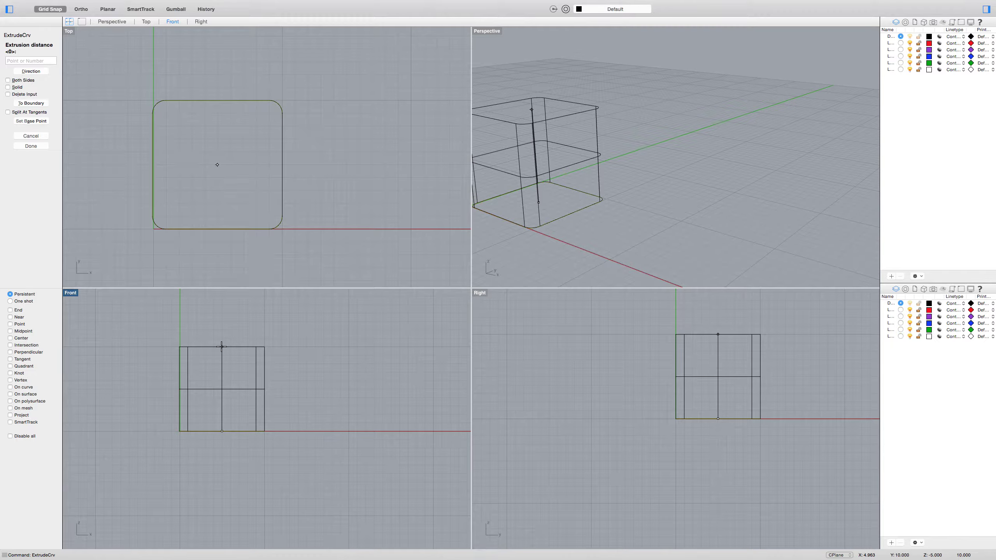
text(5)
scroll(188, 332, down, 10)
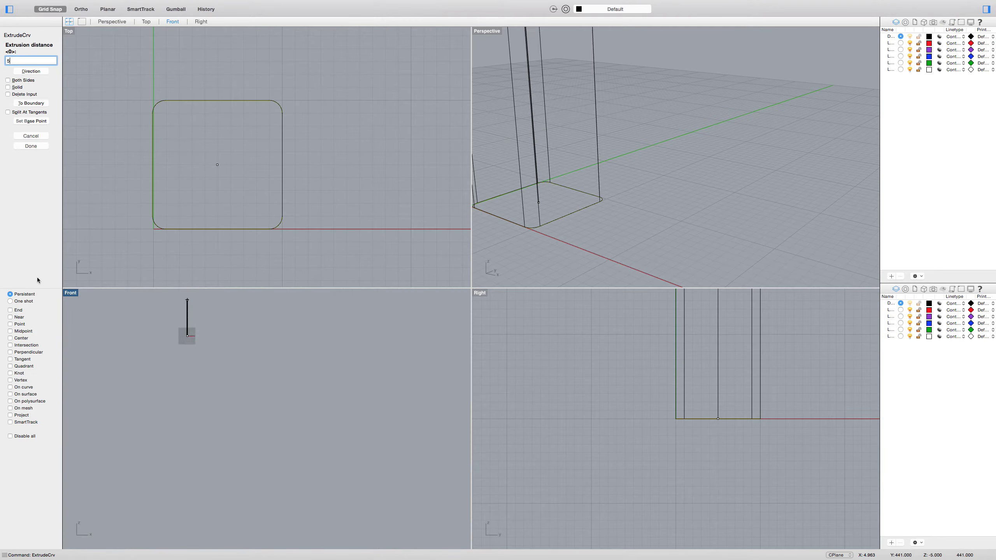
click(8, 80)
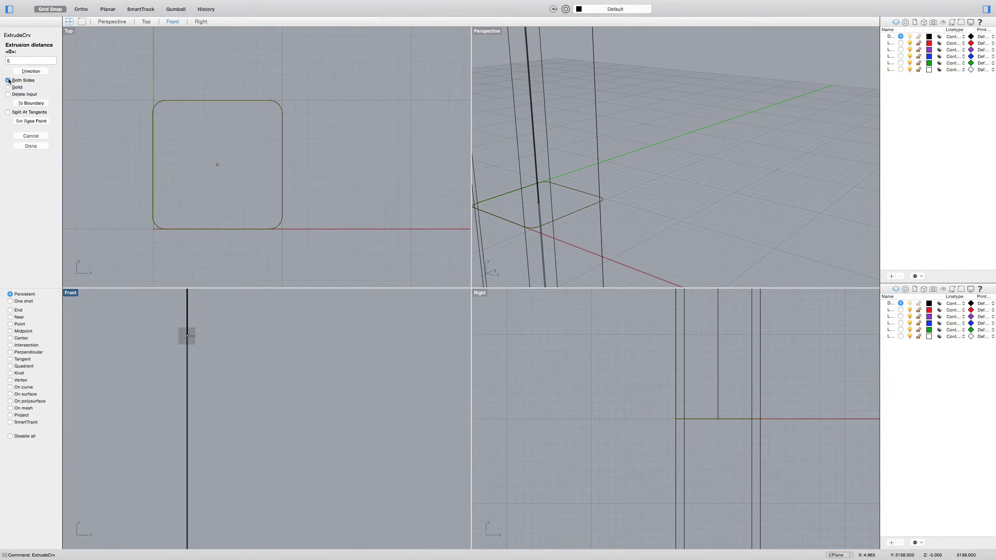
click(8, 80)
click(8, 80)
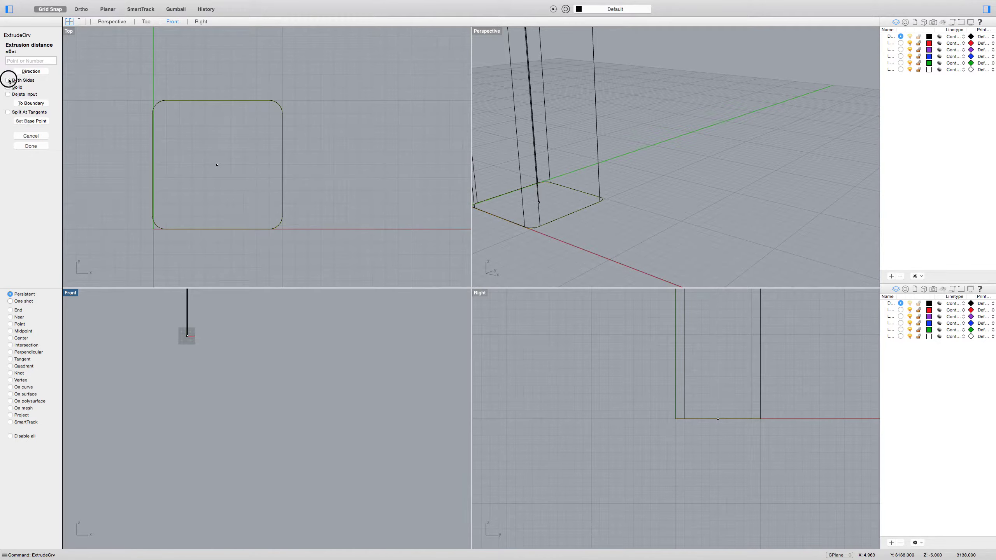
click(8, 80)
key(Escape)
right_drag(190, 302, 309, 445)
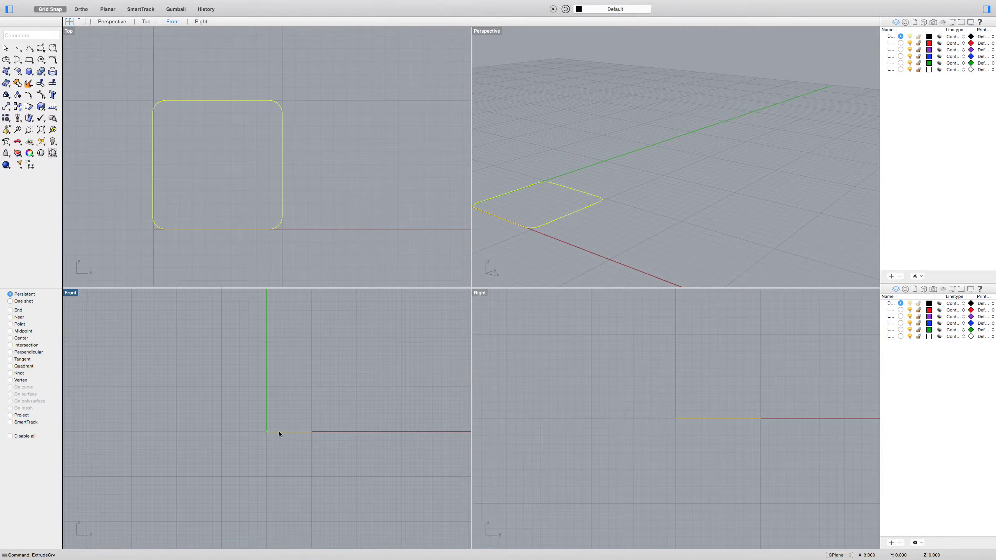
Extrude the rounded rectangle upward into a box roughly as tall as it is wide
text(Extract)
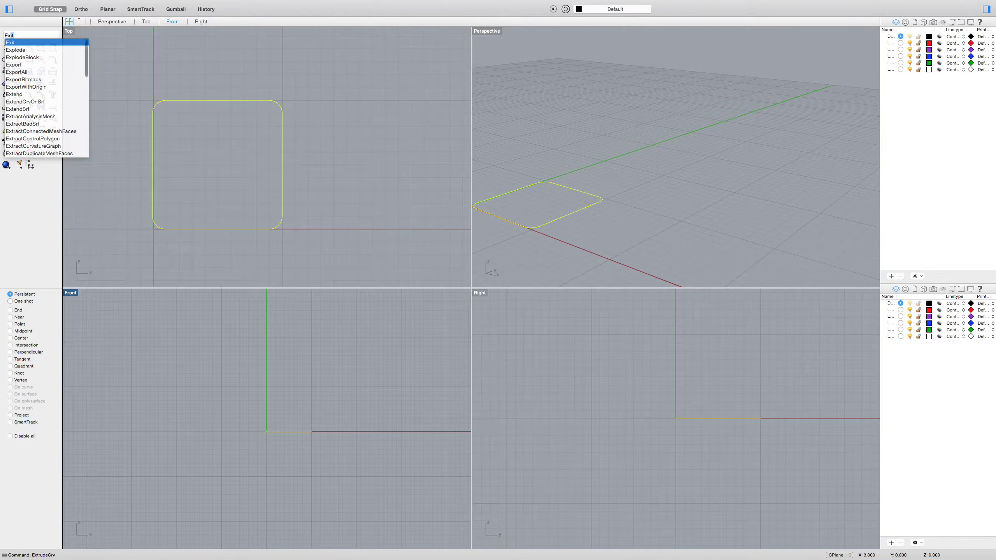
key(BackSpace)
key(BackSpace)
key(BackSpace)
key(BackSpace)
key(BackSpace)
key(BackSpace)
key(BackSpace)
text(ExtrudeCrv)
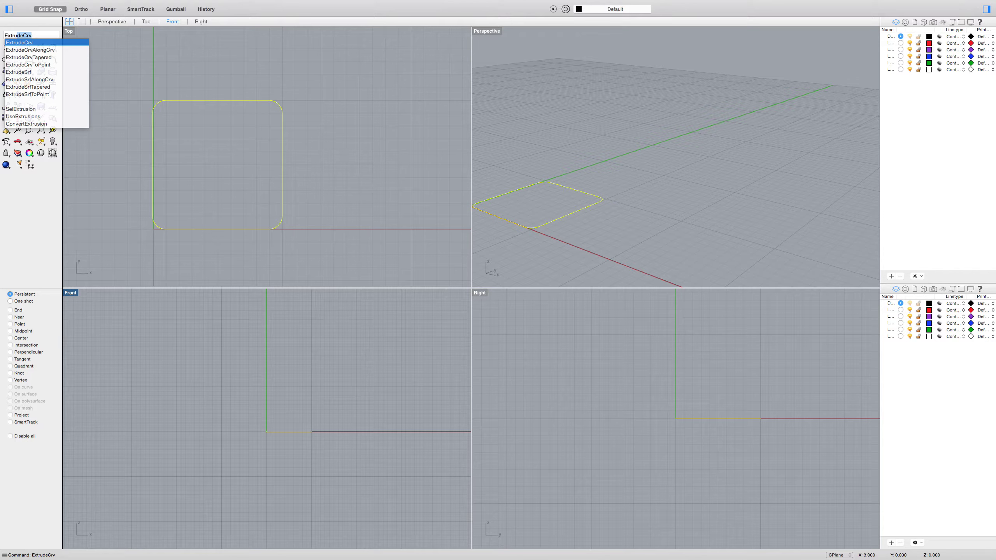
key(Return)
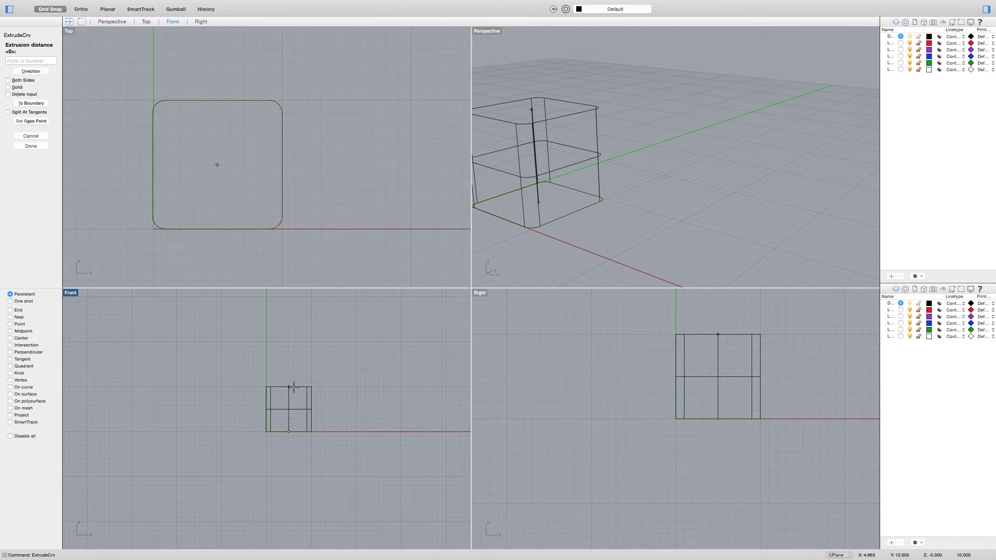
click(293, 386)
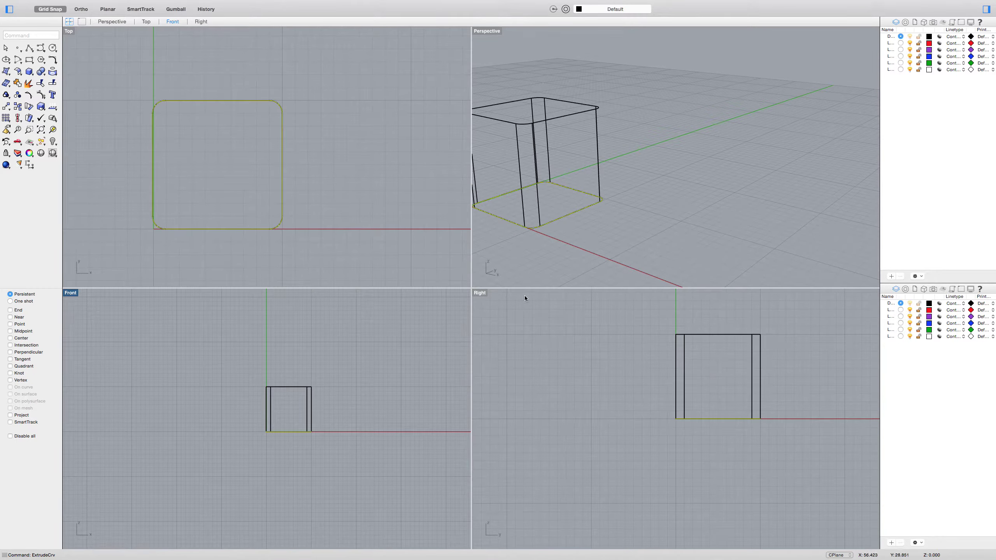
Deselect the curve and select the extruded box, orbiting the Perspective view around it
right_drag(575, 131, 666, 189)
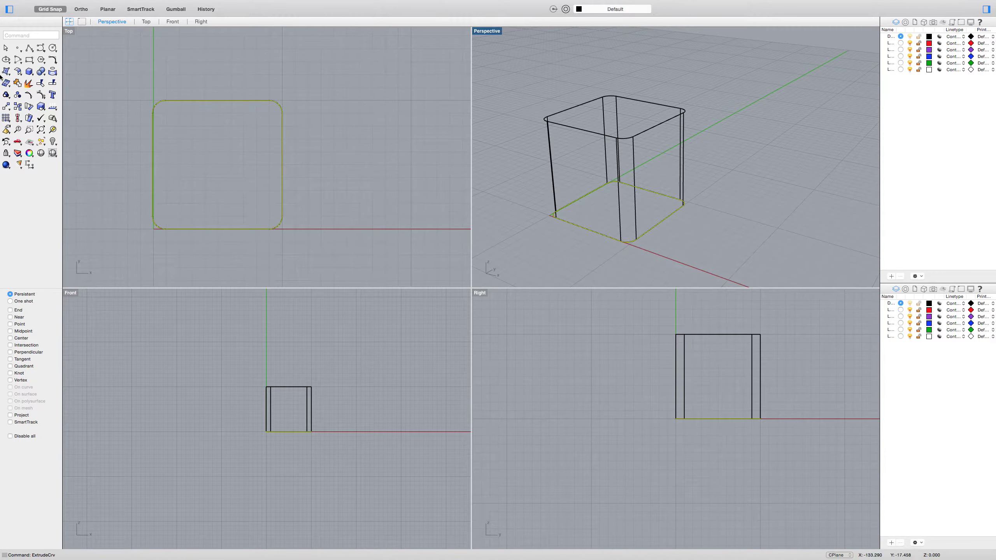
click(18, 48)
click(7, 48)
click(739, 155)
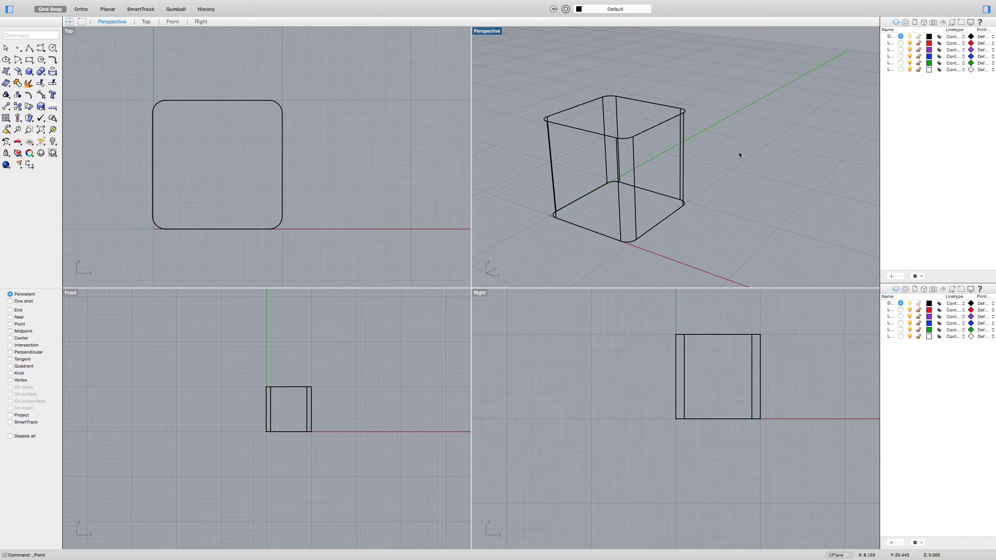
click(633, 166)
right_drag(743, 186, 729, 200)
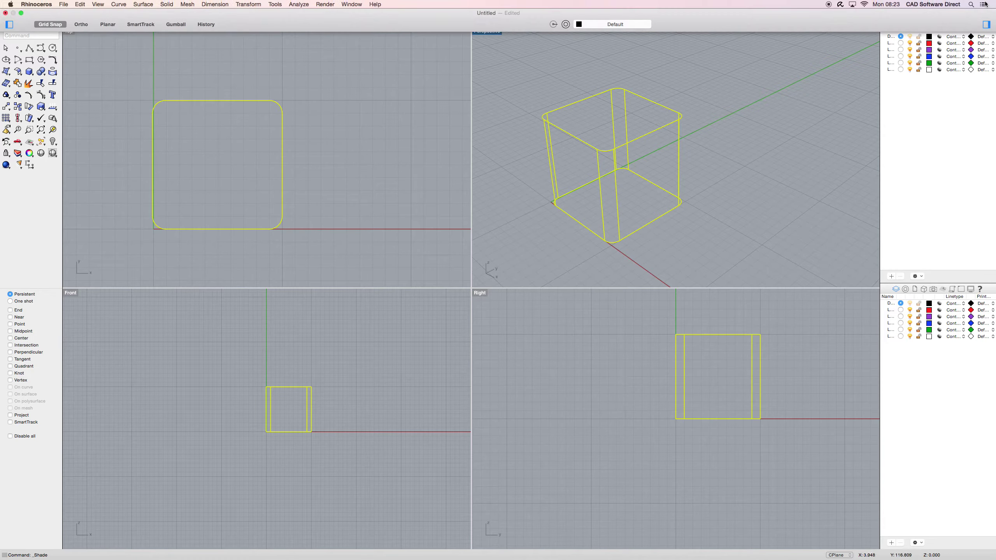
Set the Perspective view to Ghosted display, orbit around the box, and reselect it
click(985, 4)
click(985, 4)
click(97, 4)
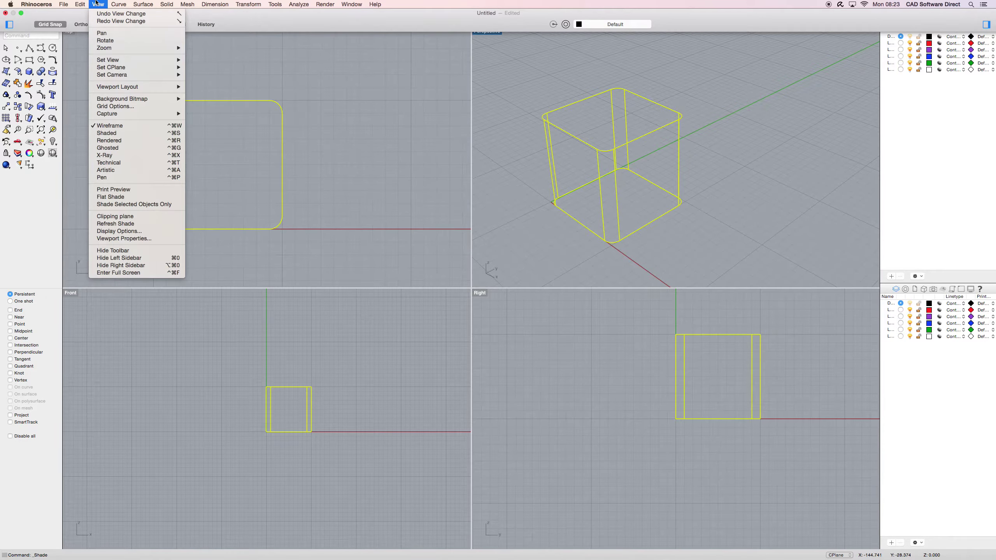
click(120, 147)
mouse_move(626, 202)
right_down()
mouse_move(594, 260)
mouse_move(691, 147)
mouse_move(595, 212)
mouse_move(678, 205)
mouse_move(680, 184)
mouse_move(647, 222)
mouse_move(731, 202)
mouse_move(615, 104)
mouse_move(737, 153)
mouse_move(762, 136)
mouse_move(730, 150)
mouse_move(718, 183)
mouse_move(735, 75)
mouse_move(729, 145)
mouse_move(693, 120)
mouse_move(733, 125)
mouse_move(637, 129)
right_up()
click(700, 142)
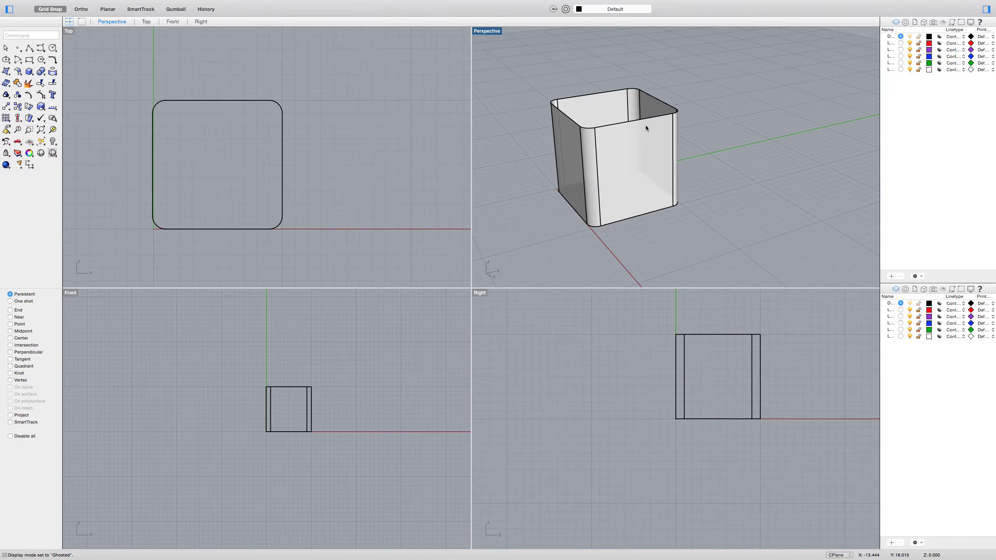
click(645, 121)
Run Cap on the box, orbit to inspect the closed box, and maximize the Perspective view
text(Ca)
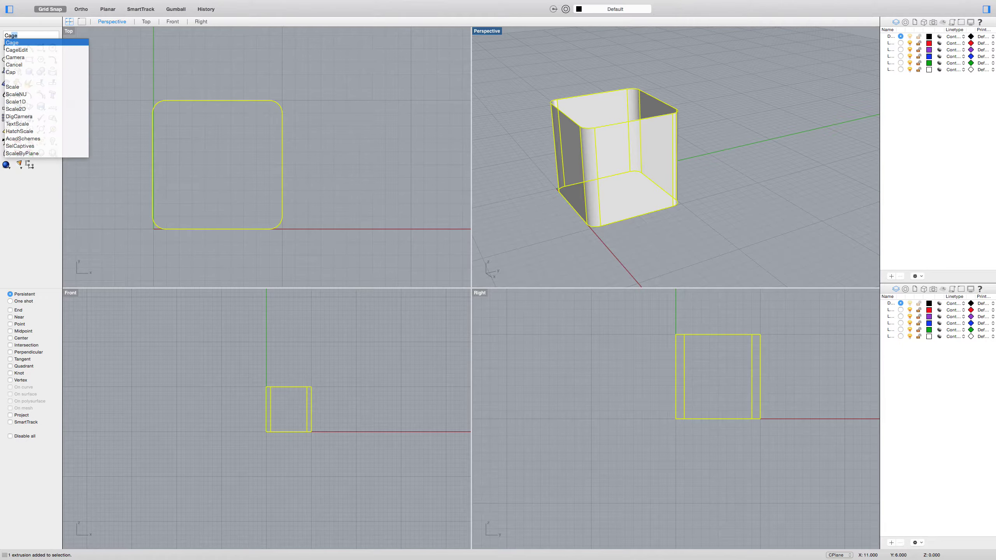
text(p)
key(Return)
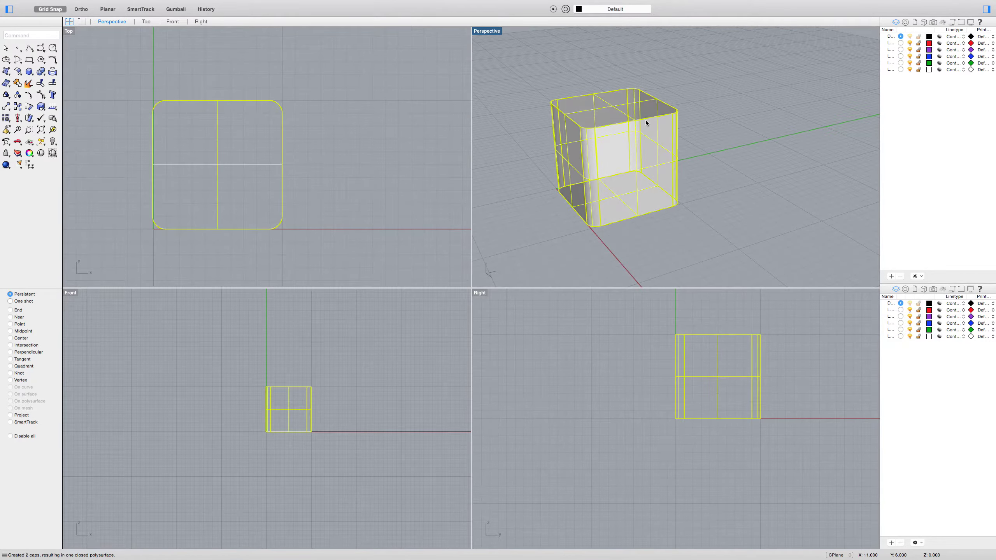
right_drag(696, 119, 695, 196)
right_drag(584, 139, 738, 196)
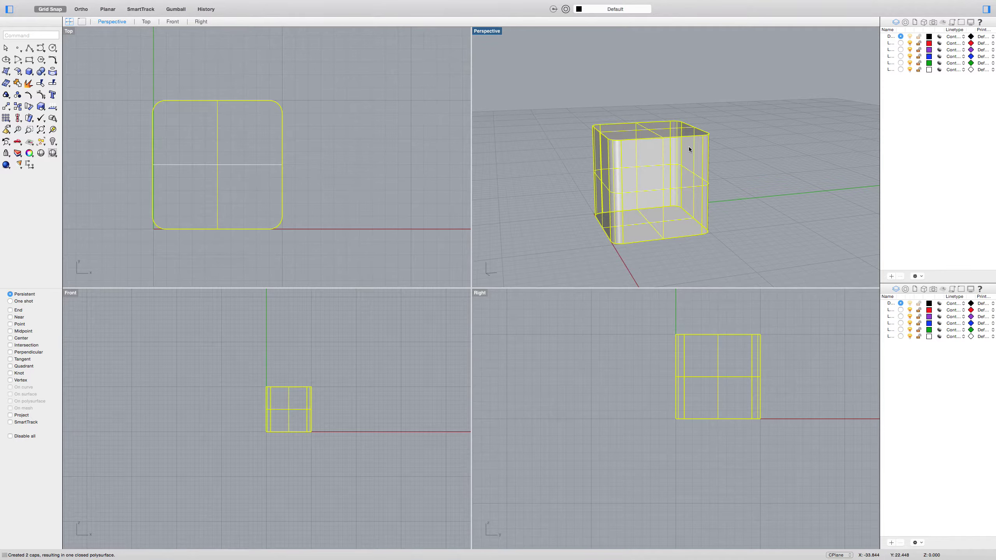
right_drag(638, 156, 690, 173)
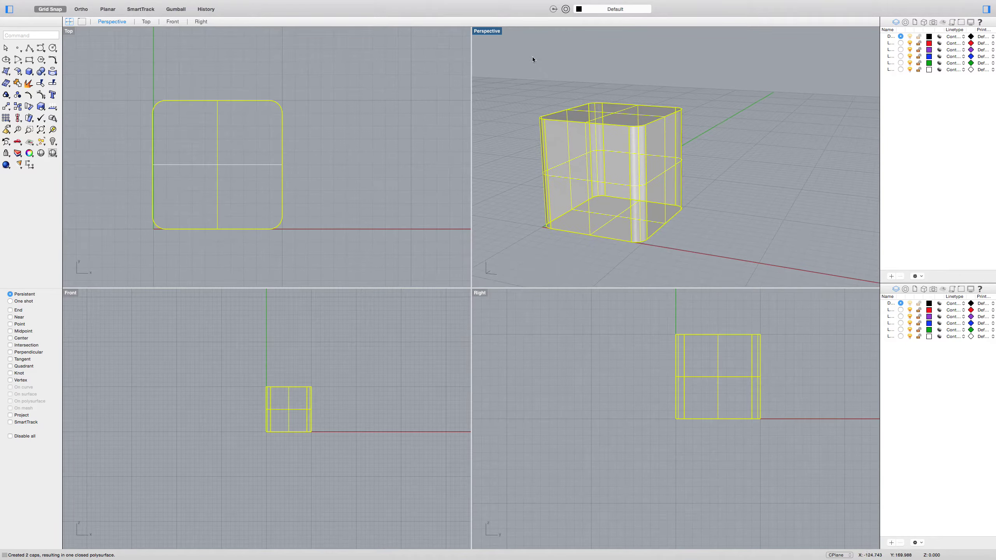
double_click(487, 31)
Orbit, pan and zoom the Perspective view to inspect the capped box, including its open corner
right_drag(484, 240, 589, 216)
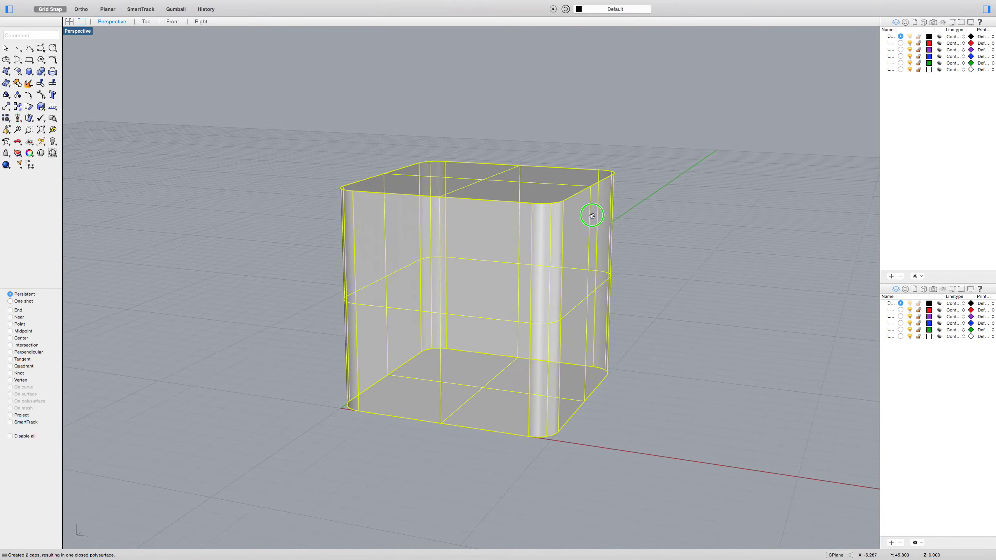
mouse_move(667, 227)
right_down()
mouse_move(658, 244)
mouse_move(652, 232)
right_up()
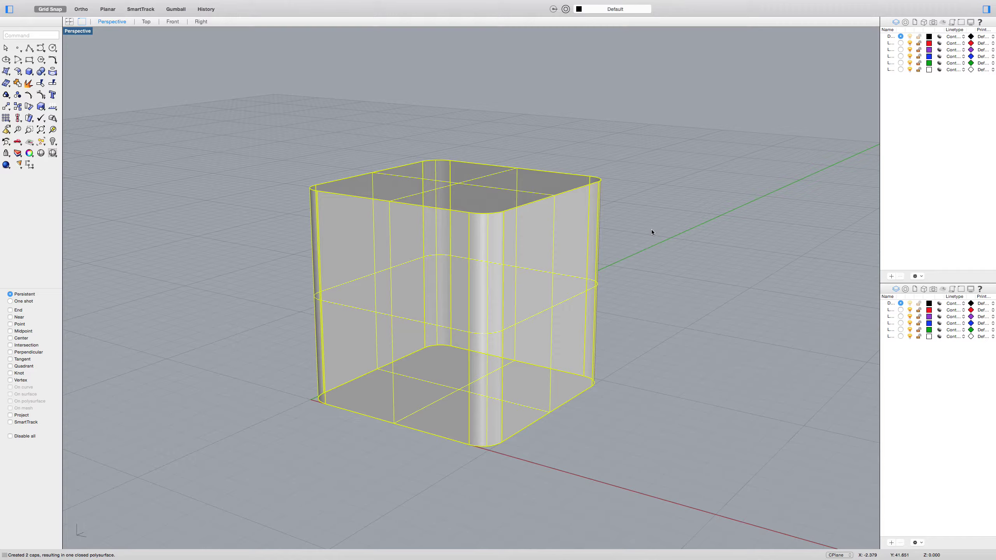
mouse_move(657, 225)
right_down()
mouse_move(642, 229)
mouse_move(692, 204)
mouse_move(647, 222)
right_up()
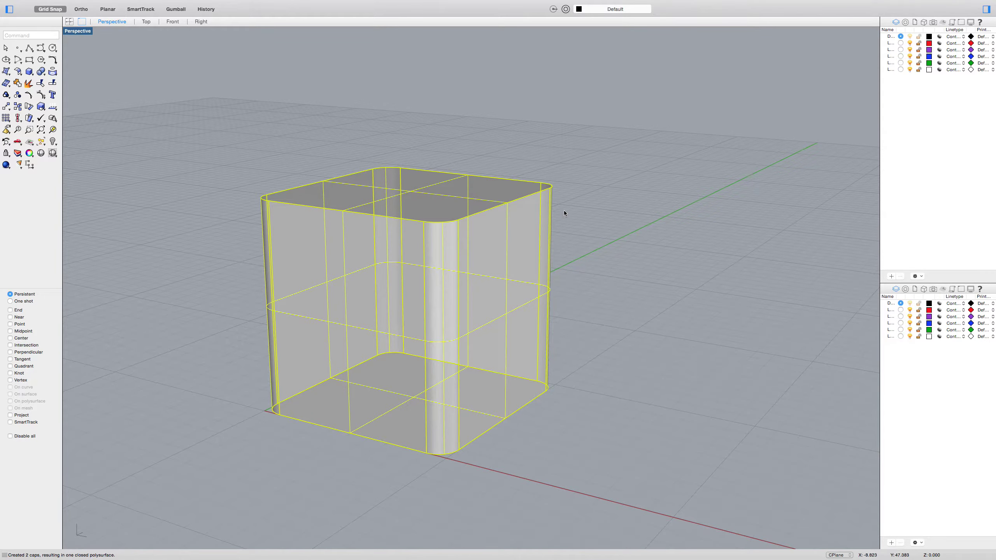
shift+right_drag(518, 216, 553, 228)
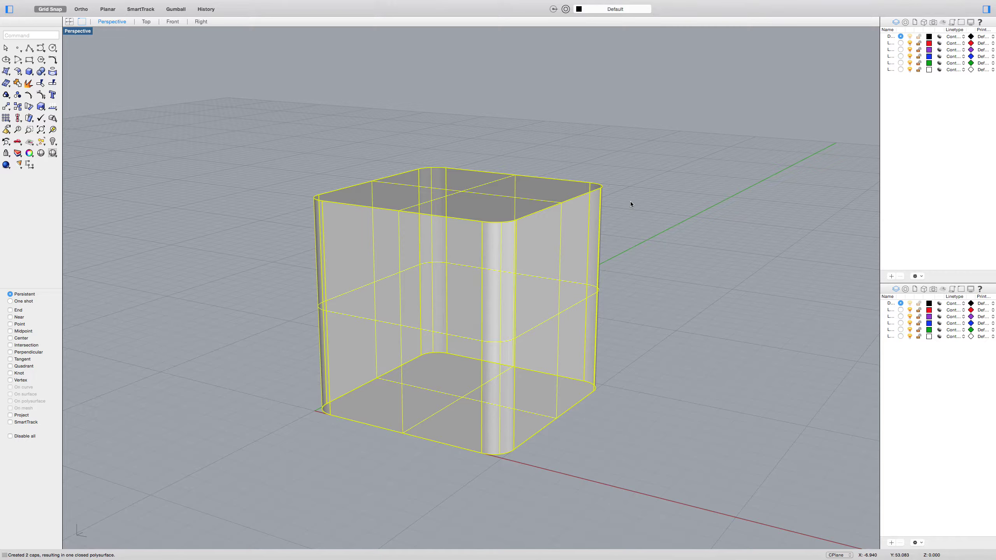
mouse_move(614, 202)
right_down()
mouse_move(608, 220)
mouse_move(632, 201)
mouse_move(640, 218)
mouse_move(628, 203)
right_up()
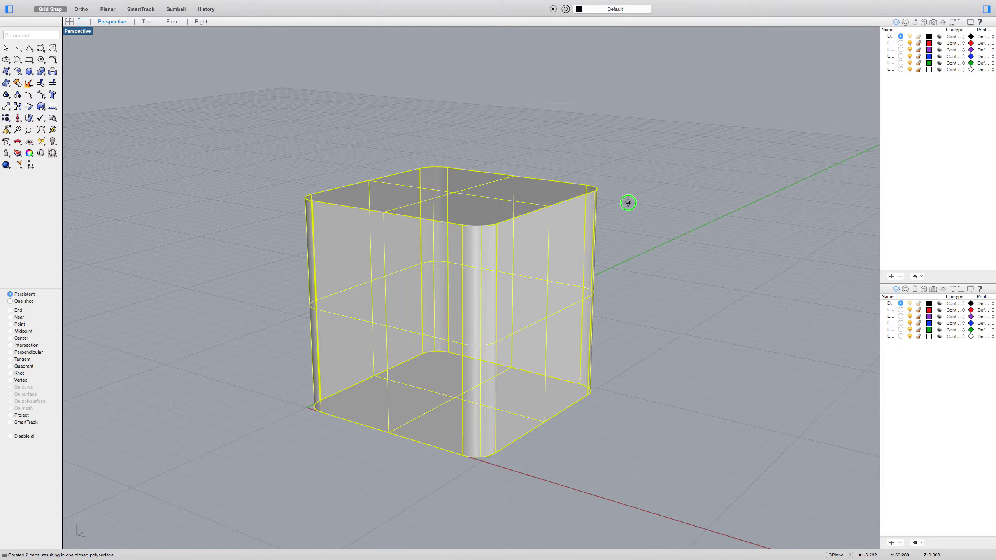
scroll(629, 203, down, 3)
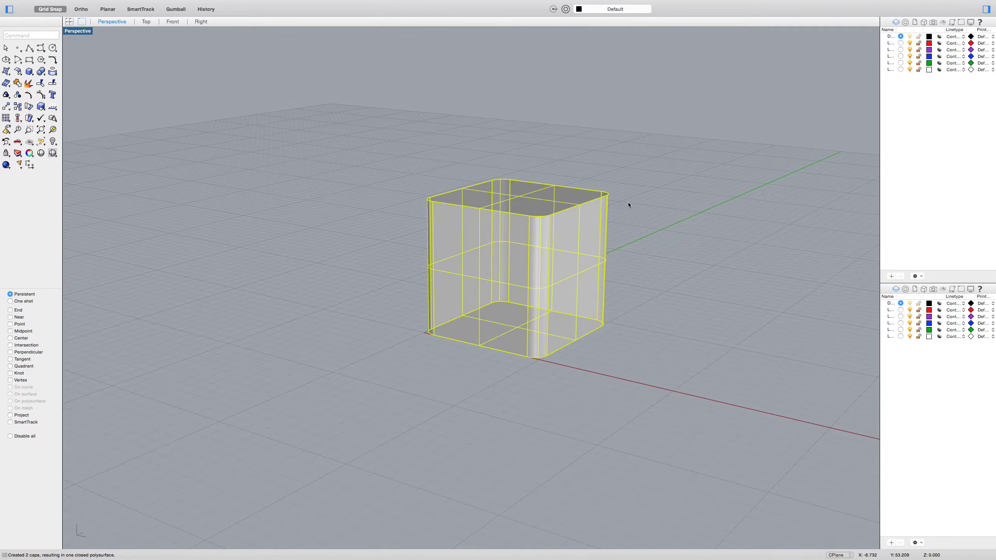
scroll(630, 204, up, 3)
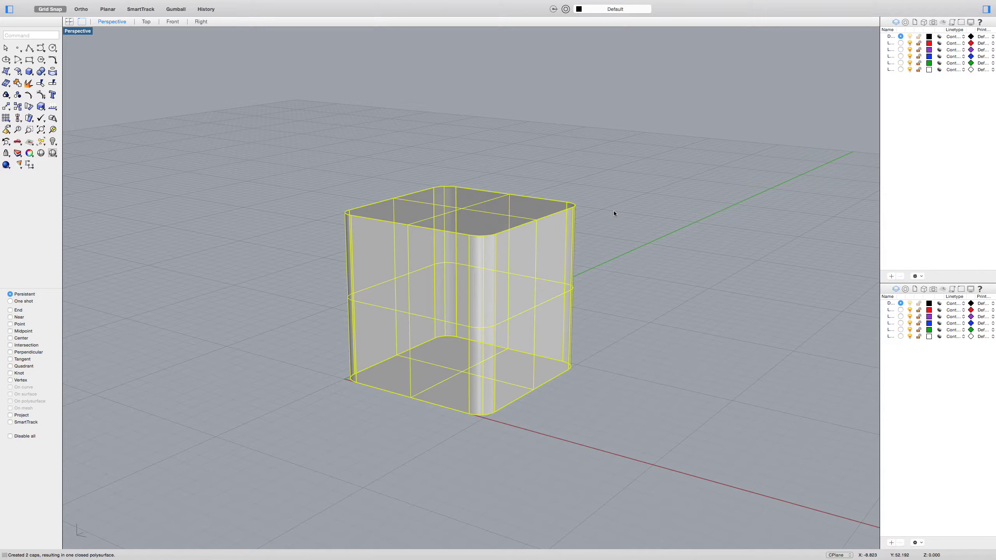
right_drag(613, 213, 619, 243)
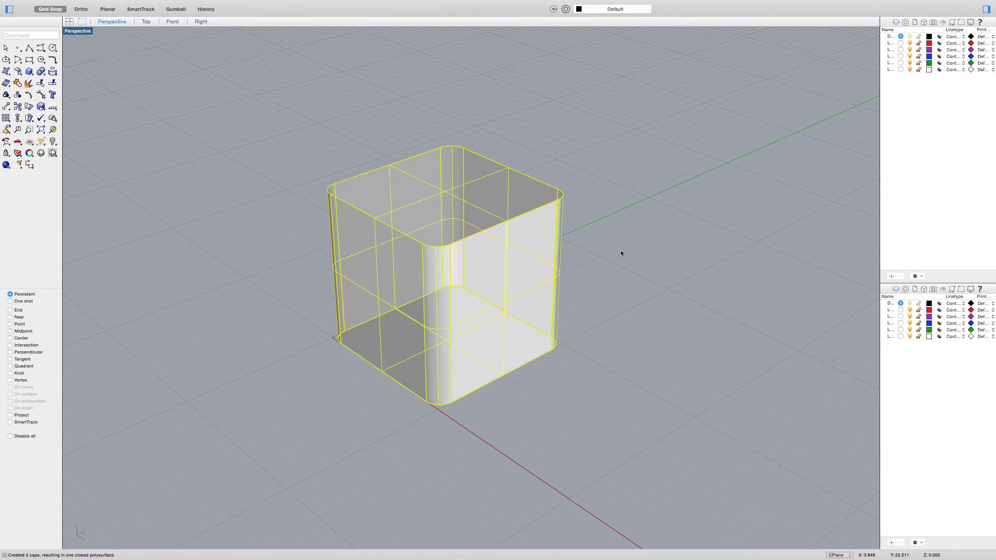
mouse_move(621, 269)
right_down()
mouse_move(607, 260)
mouse_move(606, 290)
mouse_move(667, 285)
mouse_move(683, 259)
mouse_move(674, 222)
mouse_move(652, 231)
mouse_move(627, 266)
right_up()
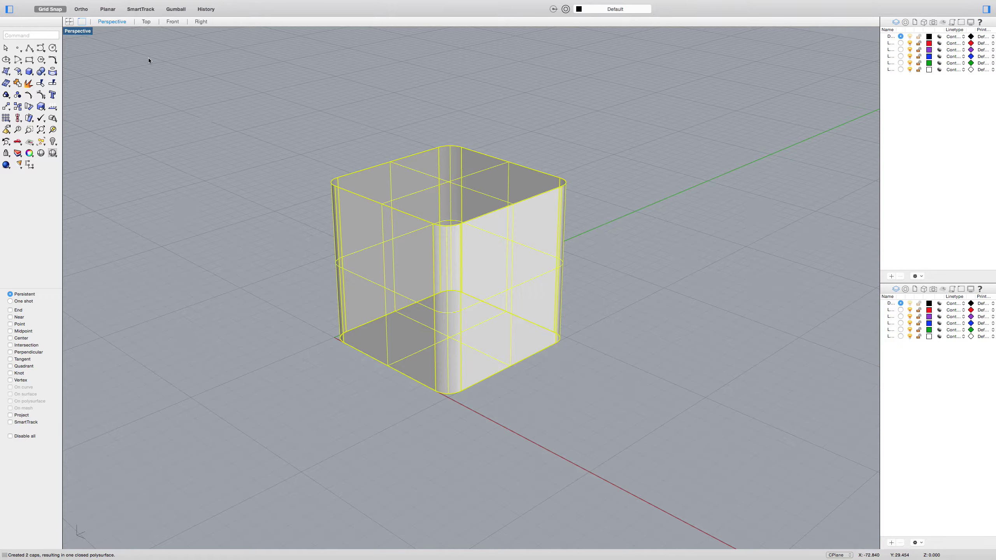
Undo the previous edge fillet and restart FilletEdge with a 0.75 radius
key(super+z)
text(Fillet)
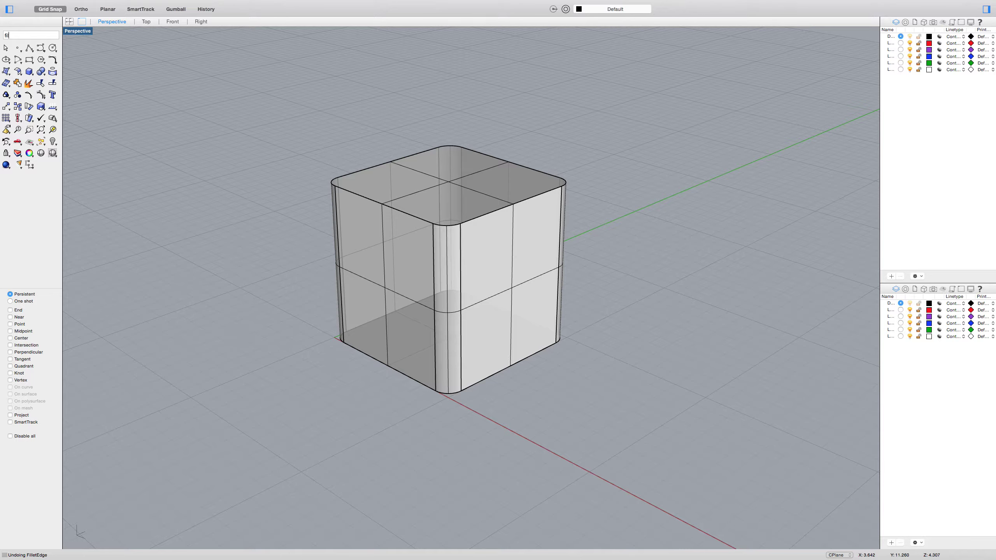
key(Down)
key(Down)
key(Return)
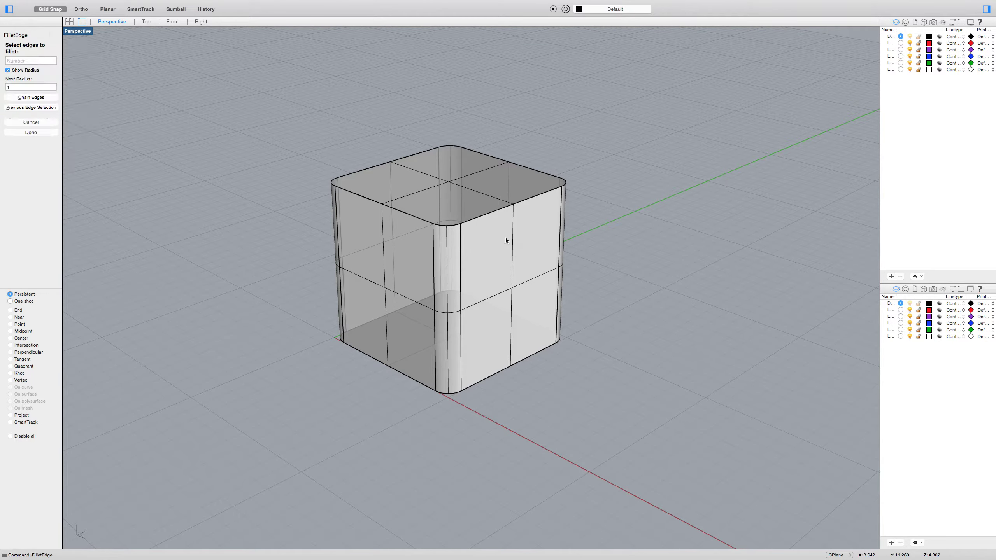
text(0.75)
key(Return)
Pick the box's top edges and corner arcs as a chain and fillet them at 0.75
click(388, 164)
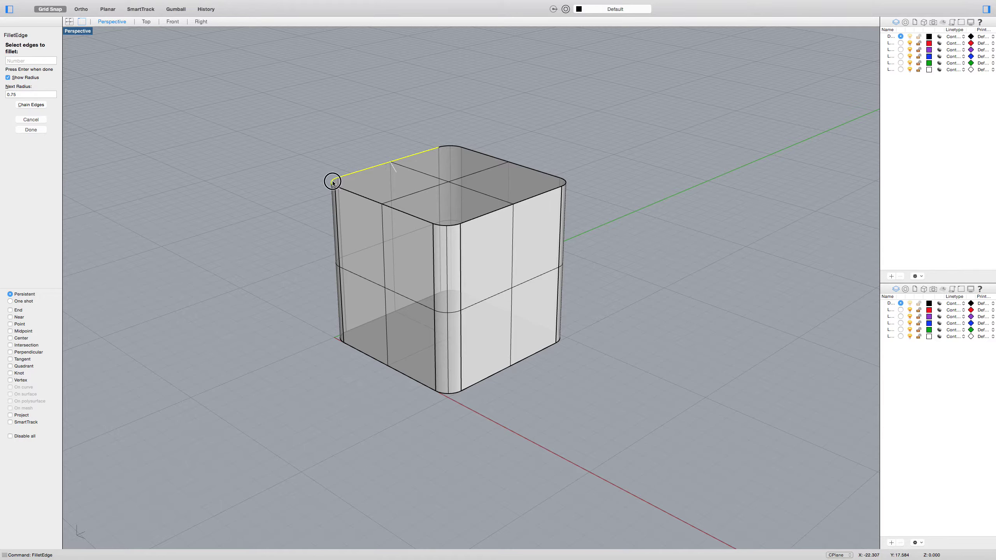
click(346, 190)
click(482, 216)
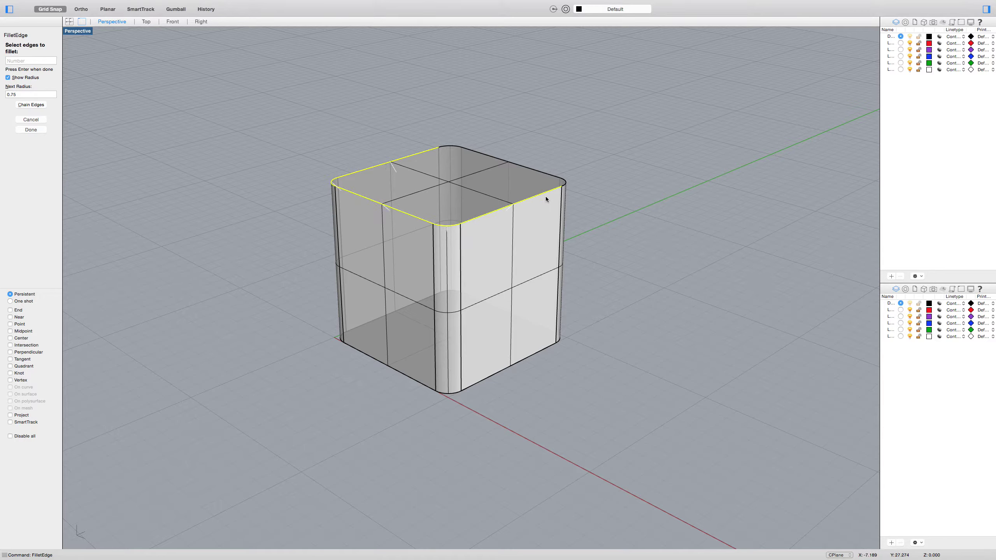
click(563, 184)
click(557, 178)
click(451, 146)
click(35, 105)
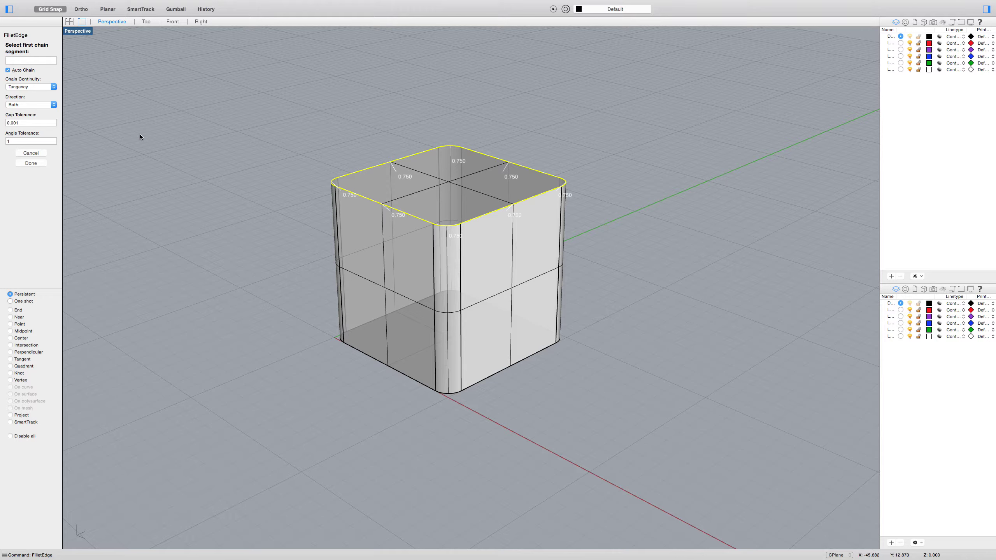
key(Return)
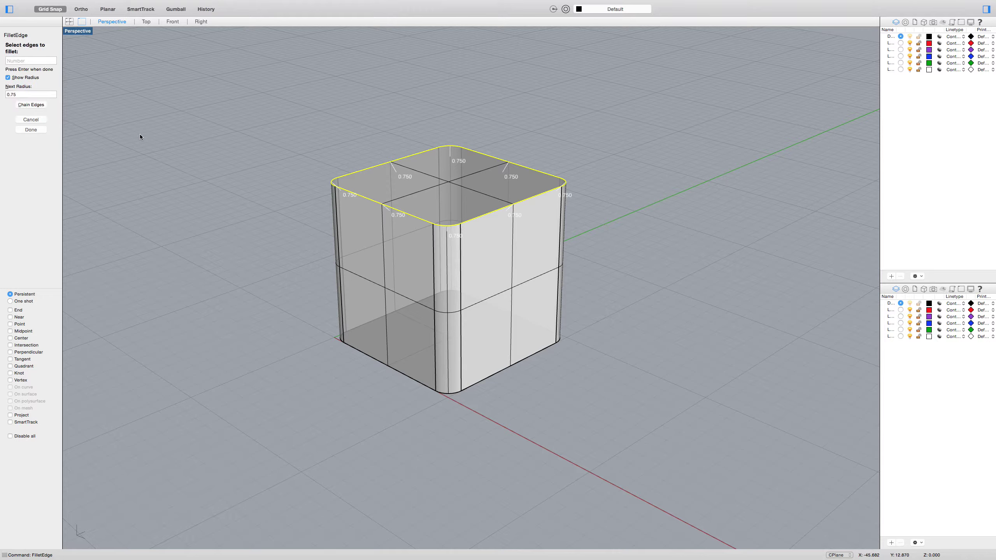
key(Return)
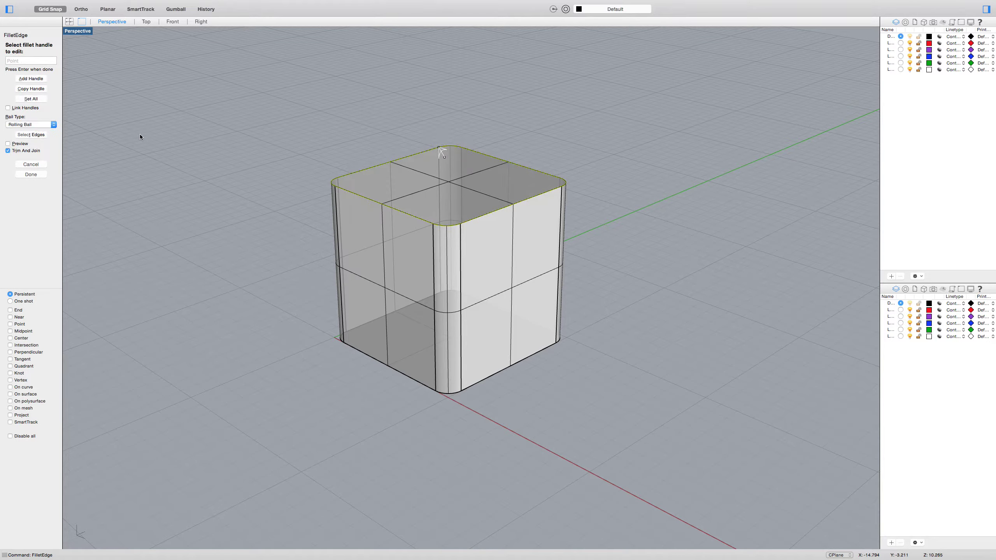
key(Return)
right_drag(290, 148, 485, 249)
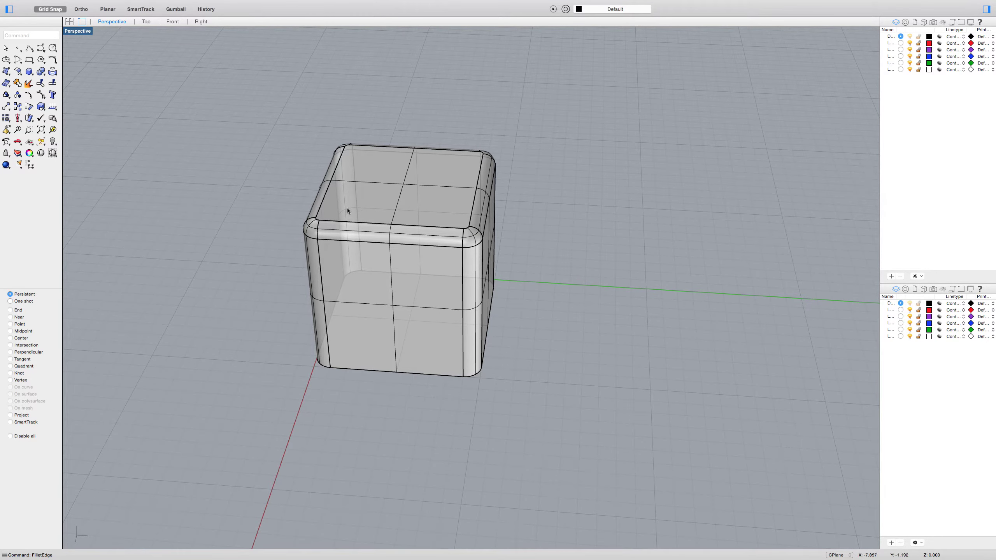
right_drag(347, 209, 406, 223)
scroll(384, 243, up, 10)
scroll(384, 243, down, 10)
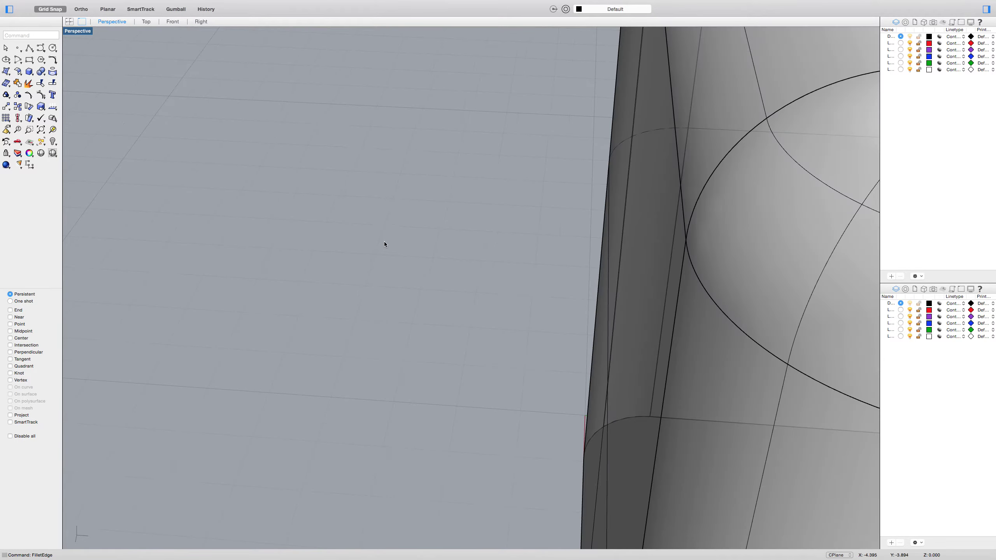
shift+right_drag(384, 243, 614, 255)
shift+right_drag(454, 227, 525, 220)
right_drag(595, 245, 568, 225)
right_drag(298, 194, 412, 267)
right_drag(750, 273, 620, 279)
Select the filleted box and widen the layer panel so the layer names are readable
click(482, 217)
right_click(515, 200)
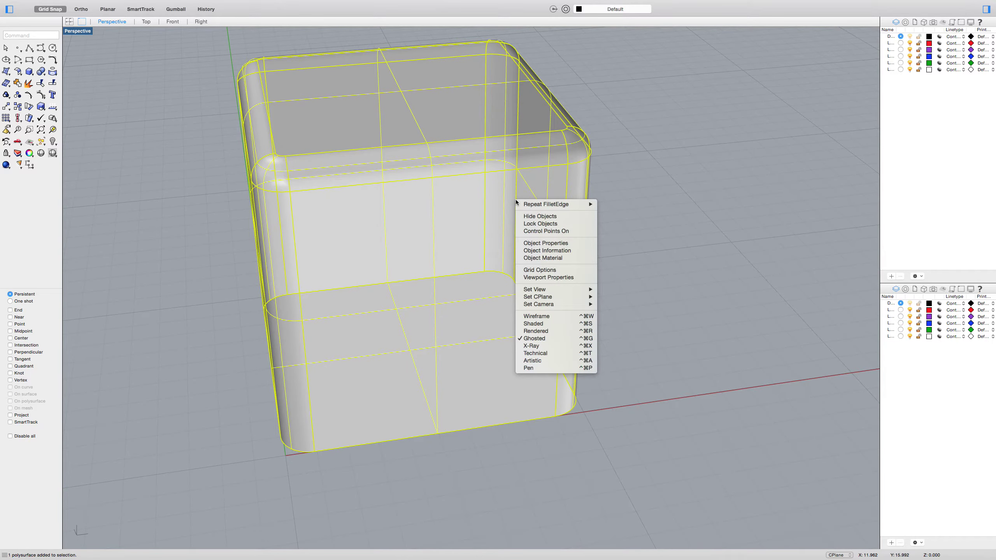
key(Escape)
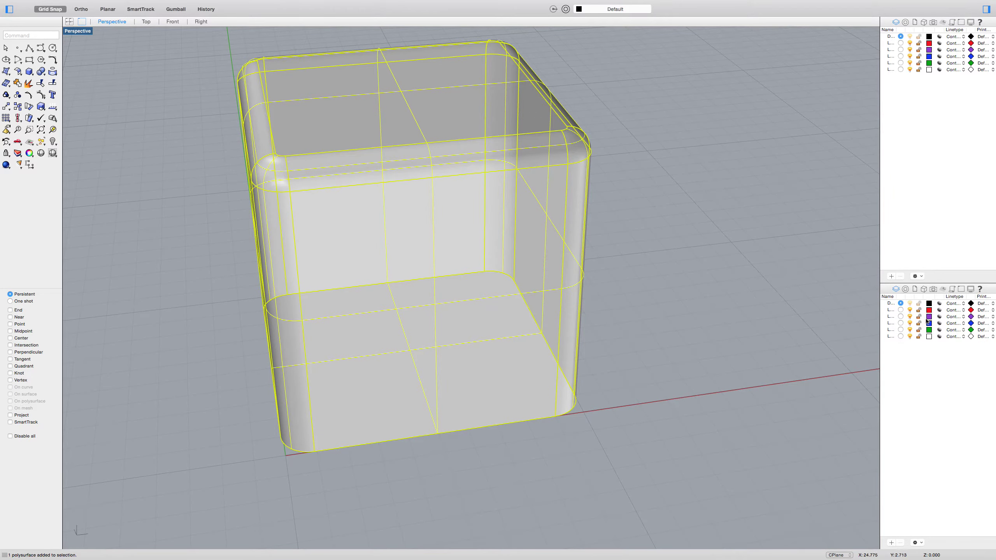
drag(880, 333, 802, 335)
drag(819, 297, 849, 298)
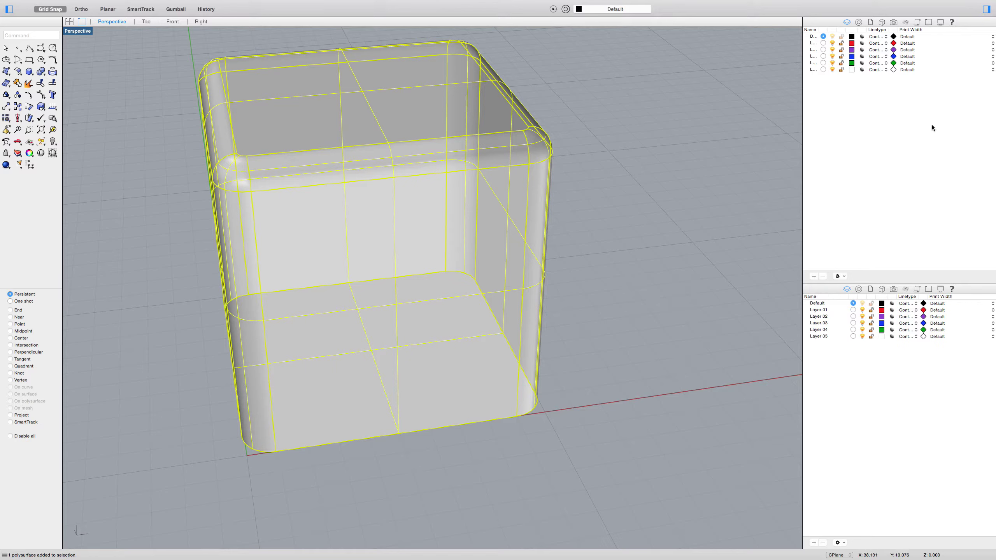
Assign the selected box to Layer 02 in its Properties
click(859, 22)
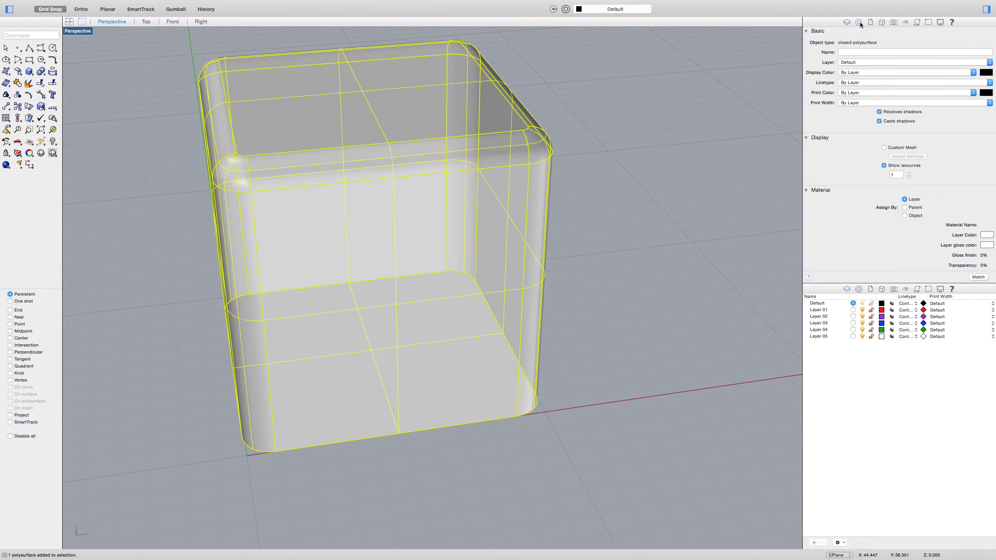
drag(802, 125, 816, 124)
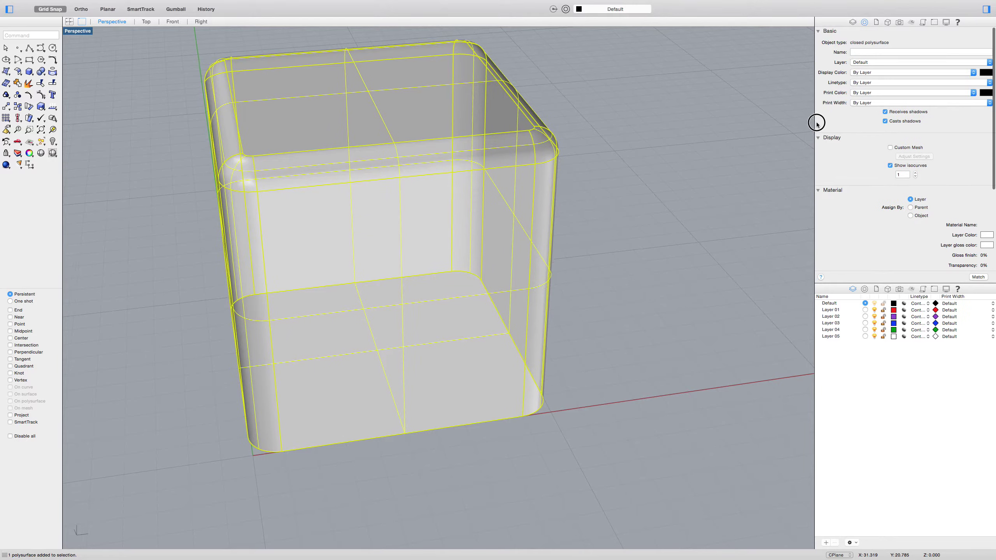
click(881, 64)
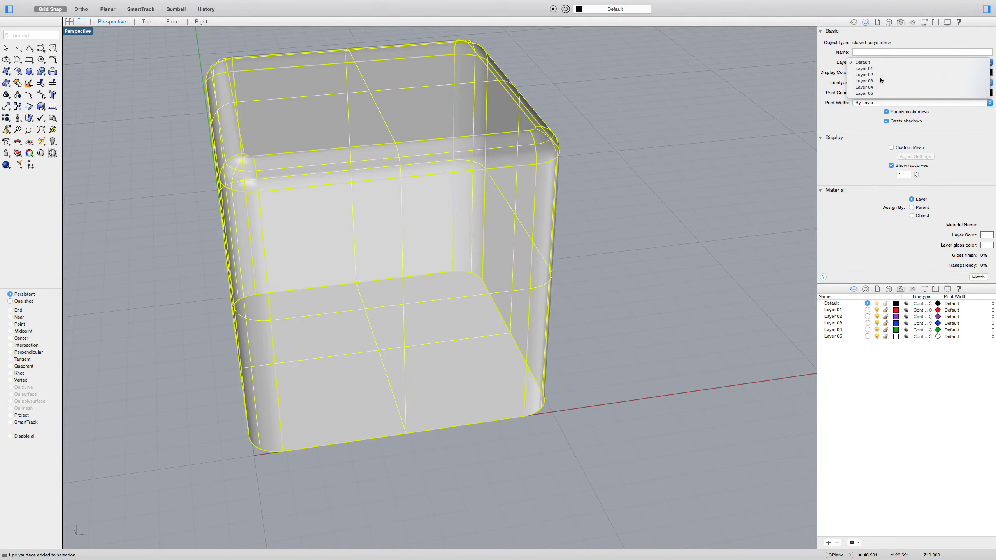
click(880, 76)
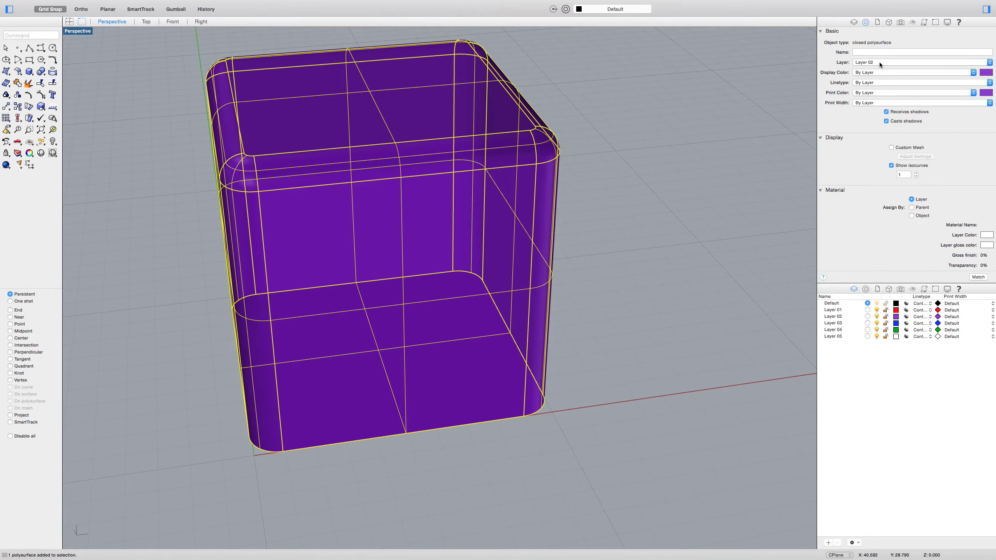
Make Layer 02 the current layer and lock the Default layer and Layer 01
click(867, 323)
click(867, 337)
click(867, 316)
click(885, 303)
click(885, 310)
click(886, 310)
Cycle through the lower panel's tabs (named views, blocks, display, camera, layers), ending on the box's Properties
click(901, 289)
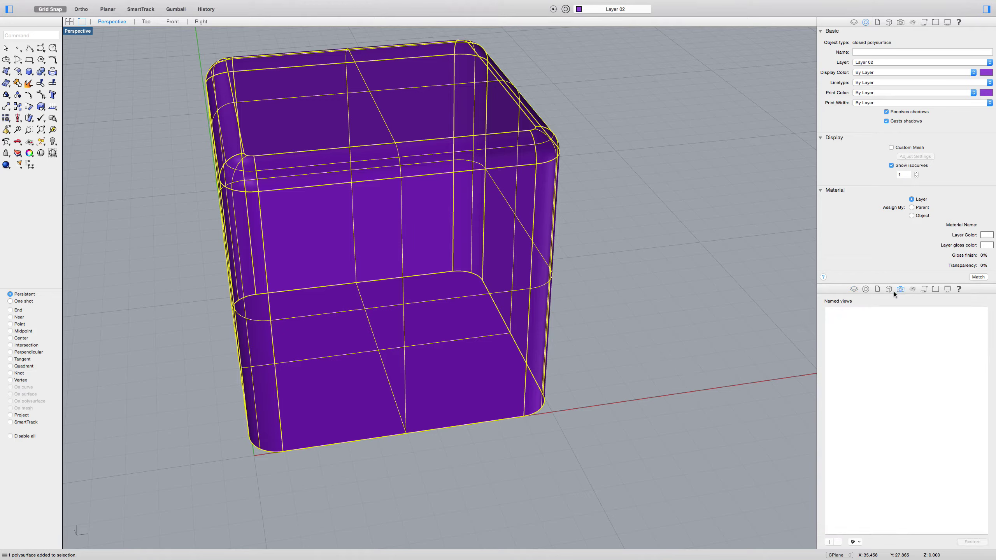
click(888, 289)
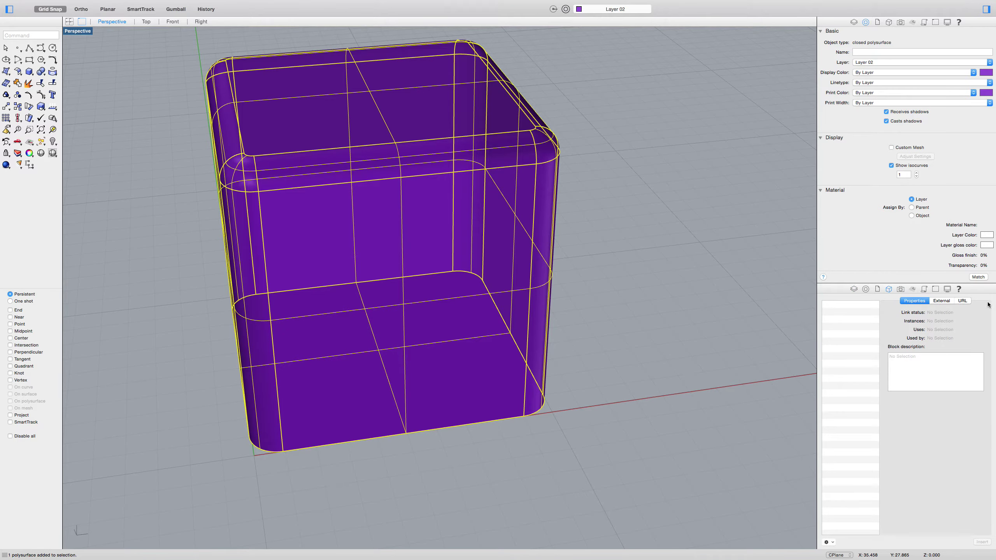
click(877, 289)
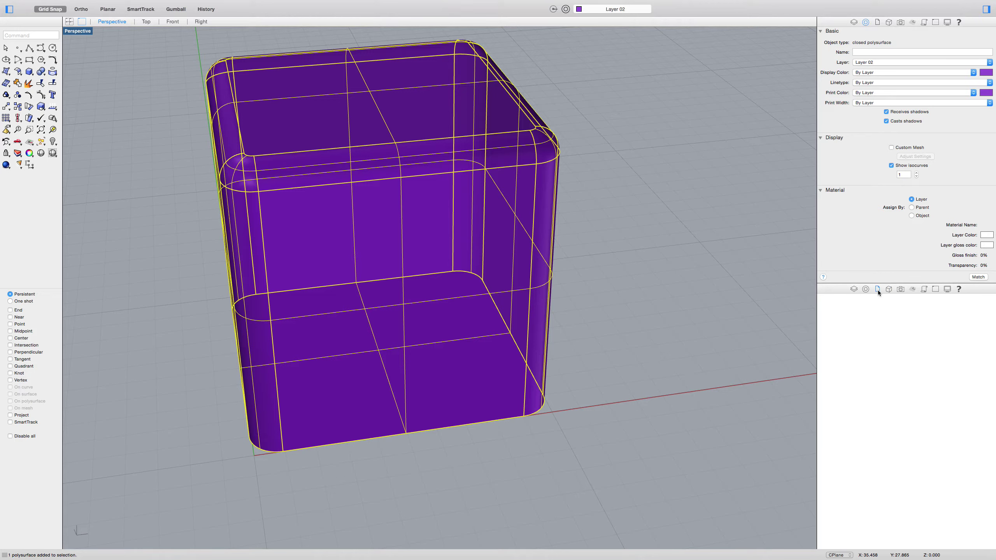
click(865, 290)
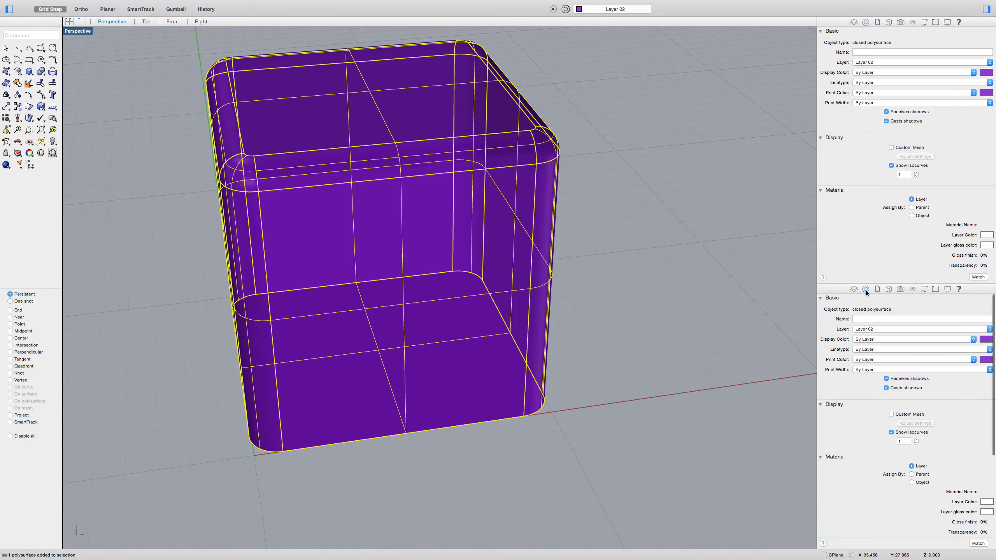
click(947, 289)
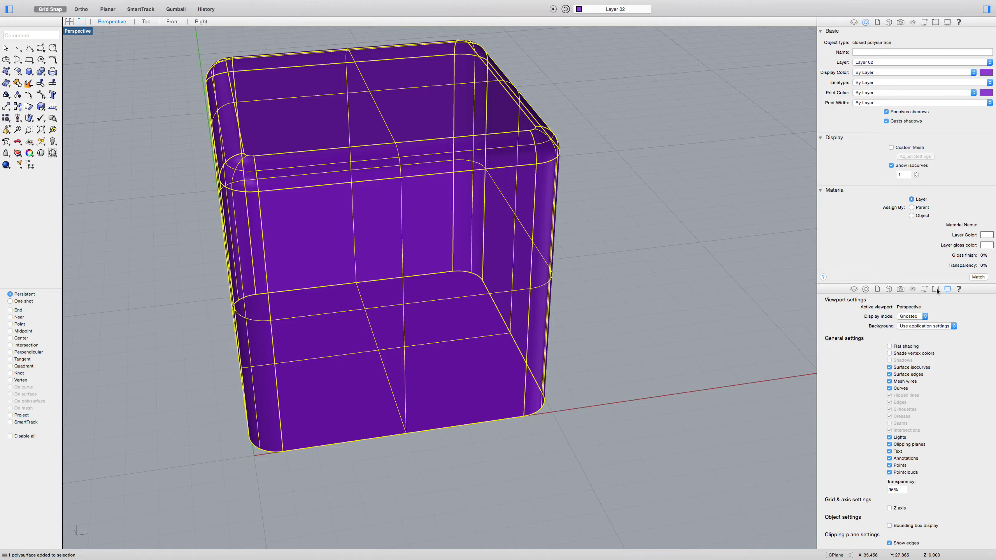
click(936, 289)
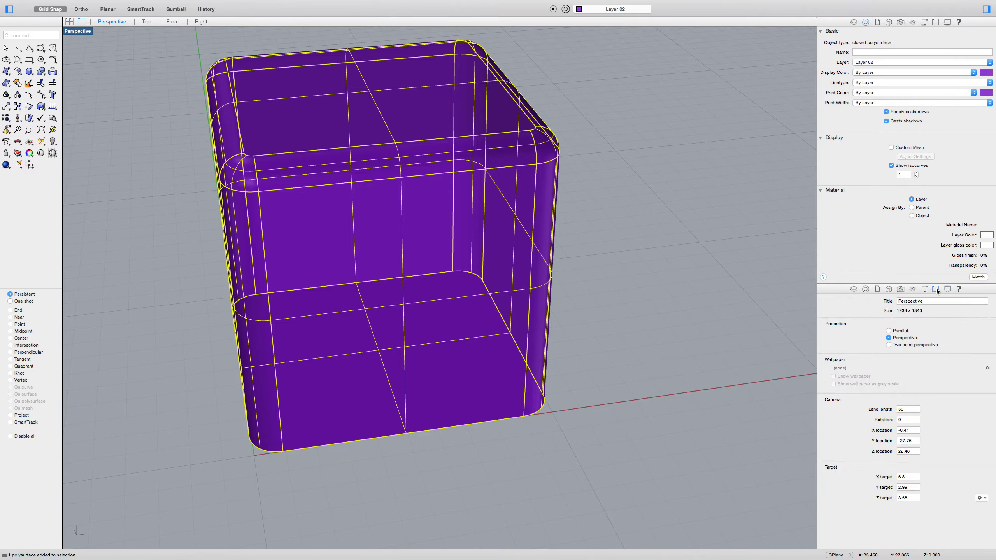
click(855, 290)
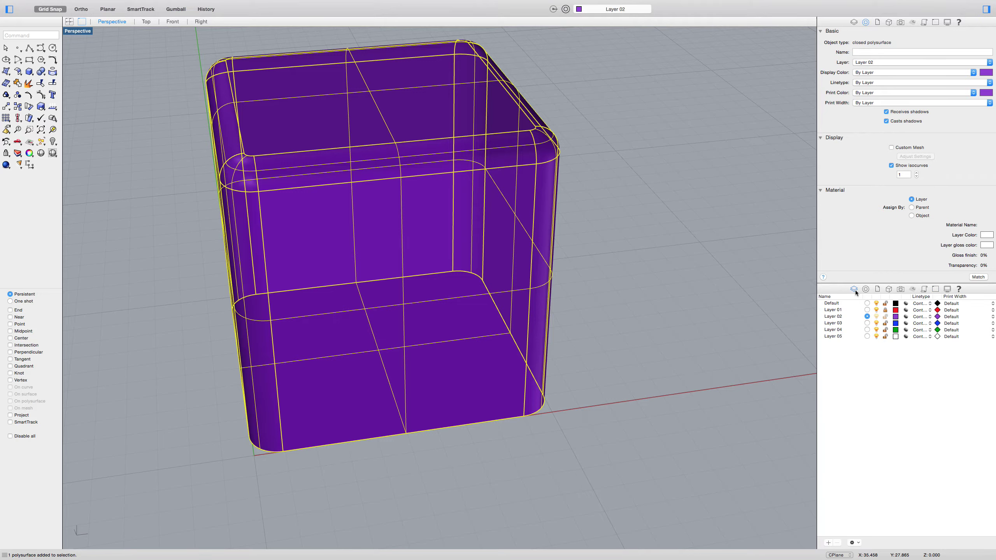
click(865, 289)
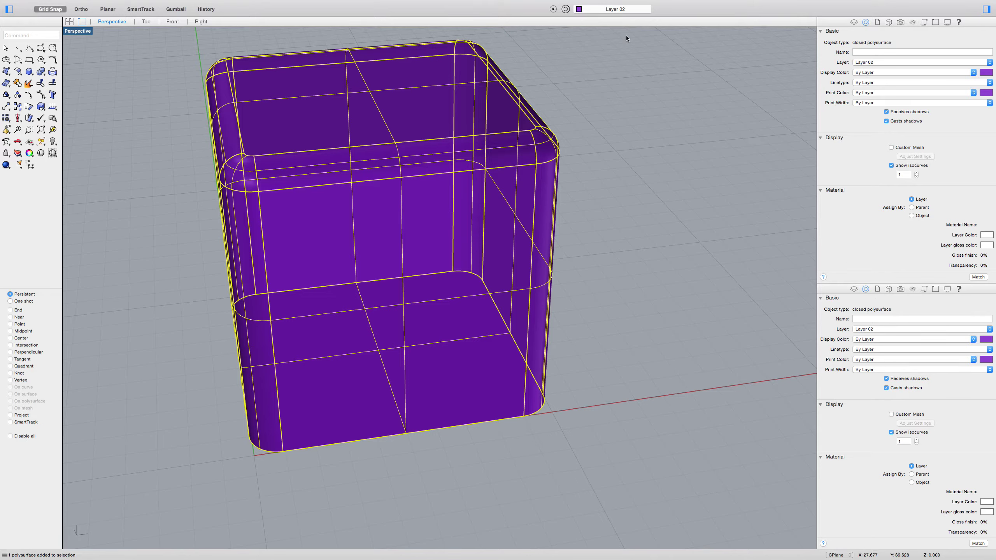
click(553, 10)
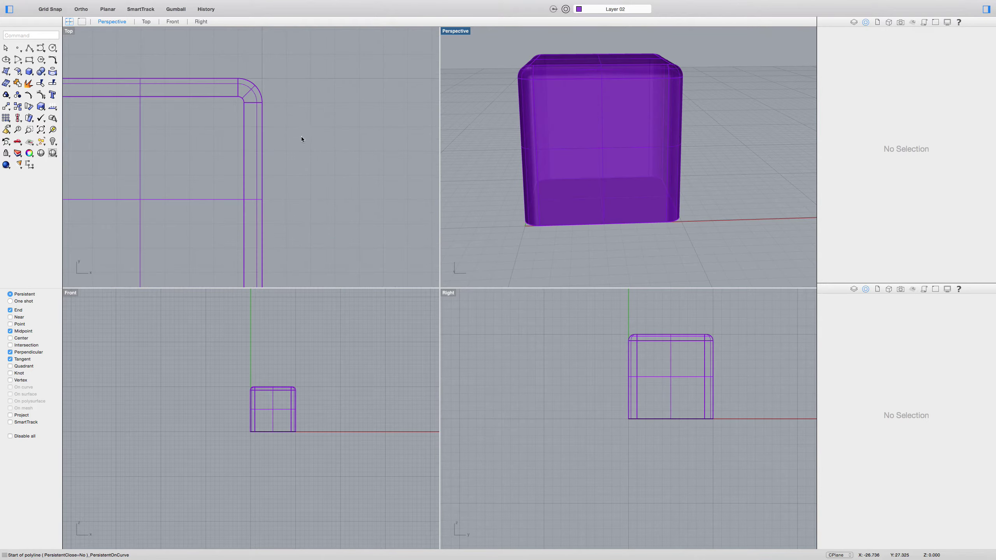
Start a polyline and enable the Near, Point and Center object snaps
click(29, 48)
click(554, 9)
click(534, 50)
click(534, 57)
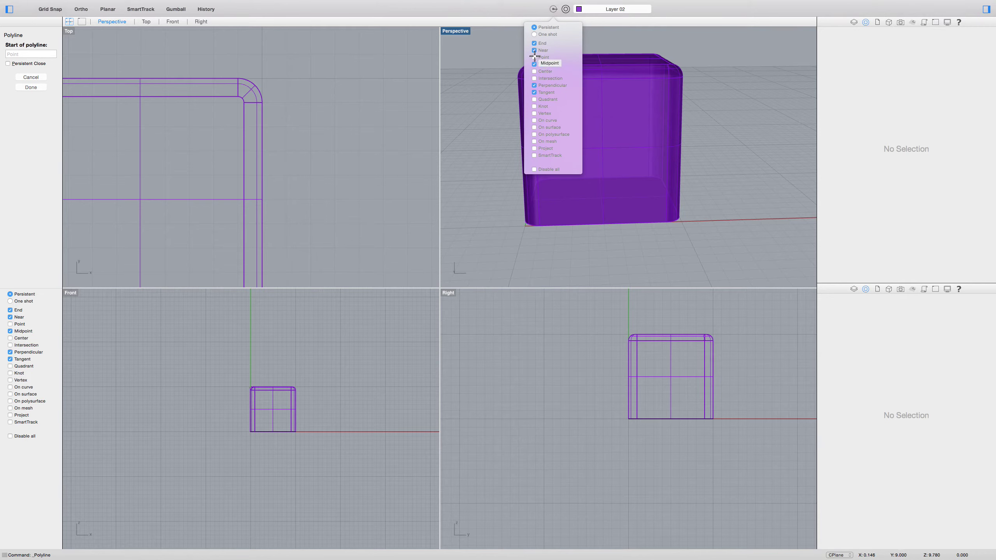
click(534, 72)
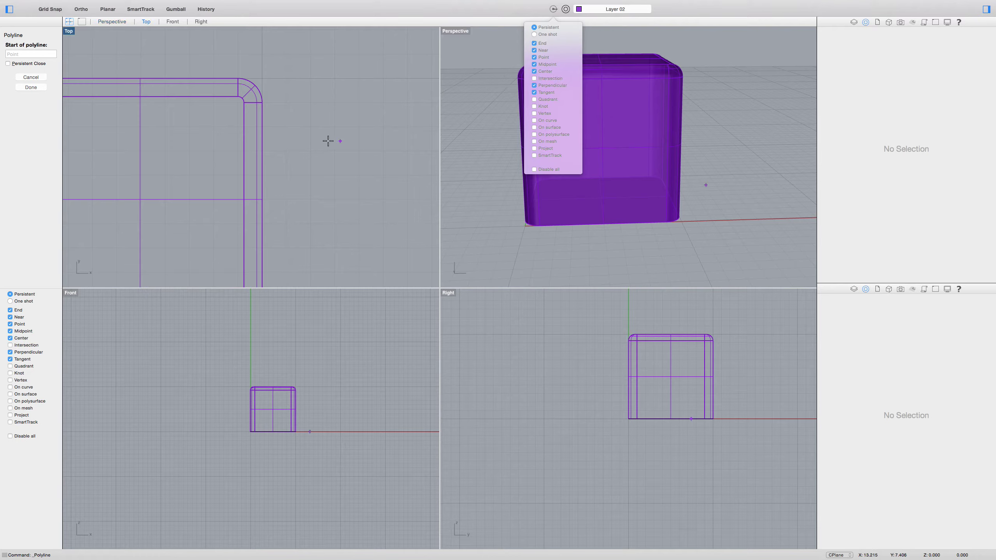
scroll(264, 184, down, 10)
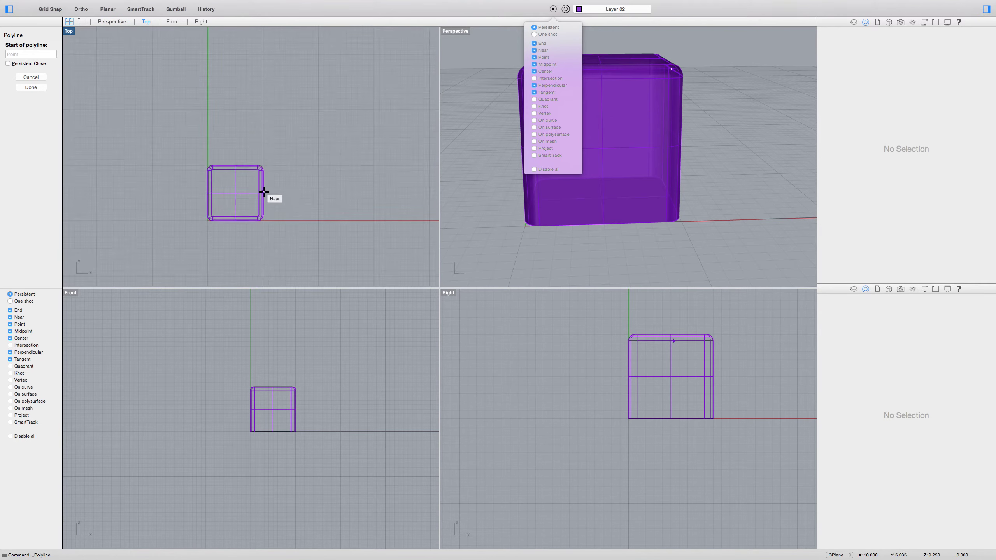
scroll(265, 192, up, 5)
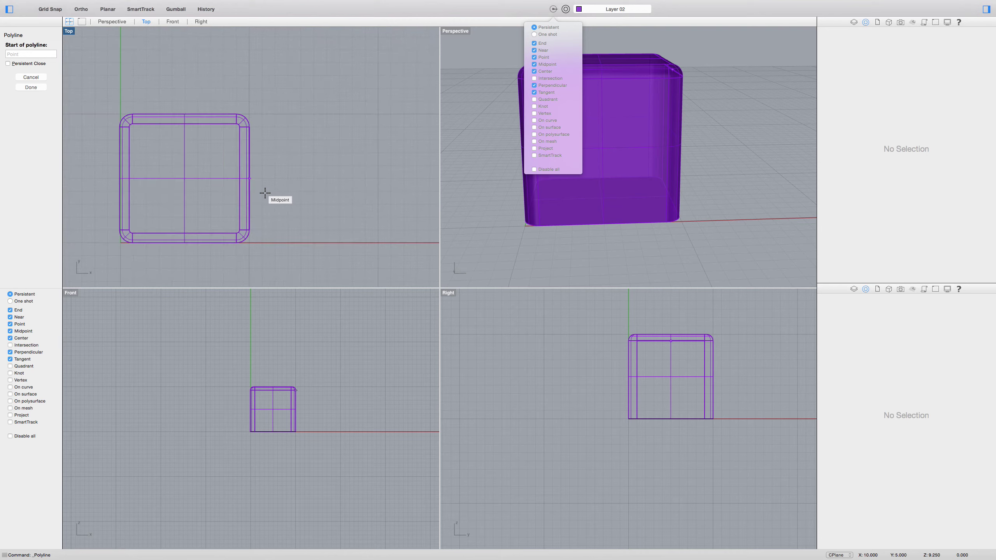
Draw a horizontal line from the box's right-edge midpoint out to the right
click(250, 179)
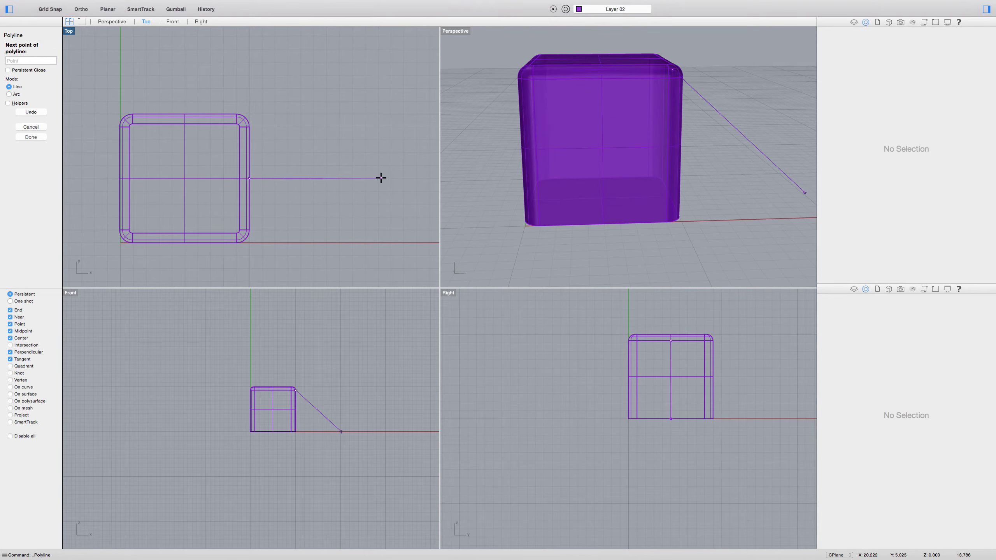
key(F8)
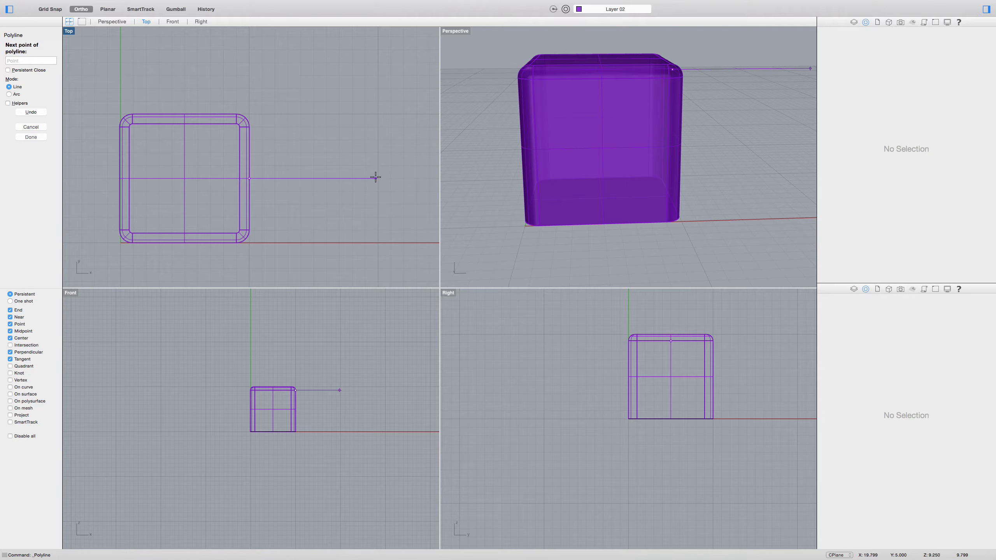
click(378, 179)
key(F8)
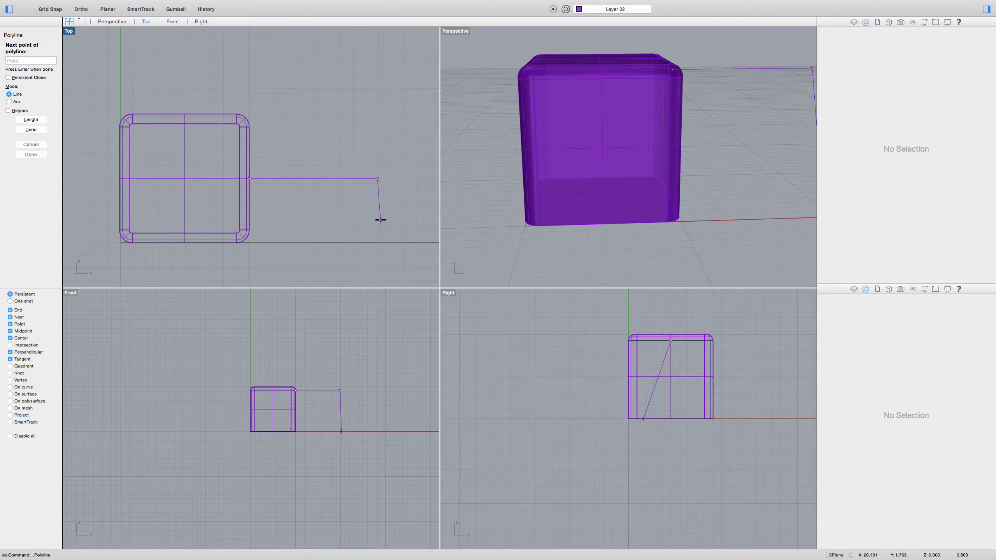
key(Return)
Select and delete the trial horizontal line
click(356, 179)
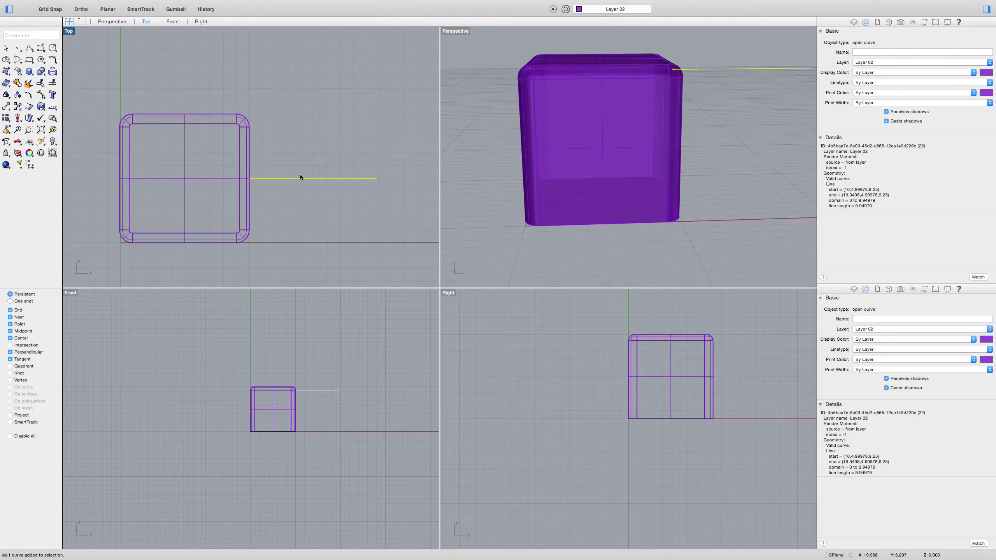
key(Delete)
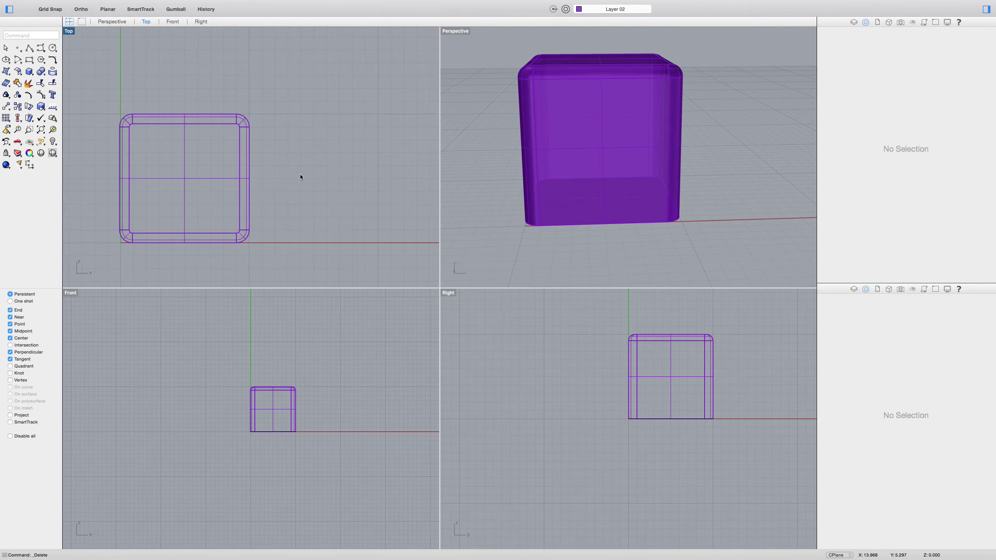
click(29, 49)
click(550, 10)
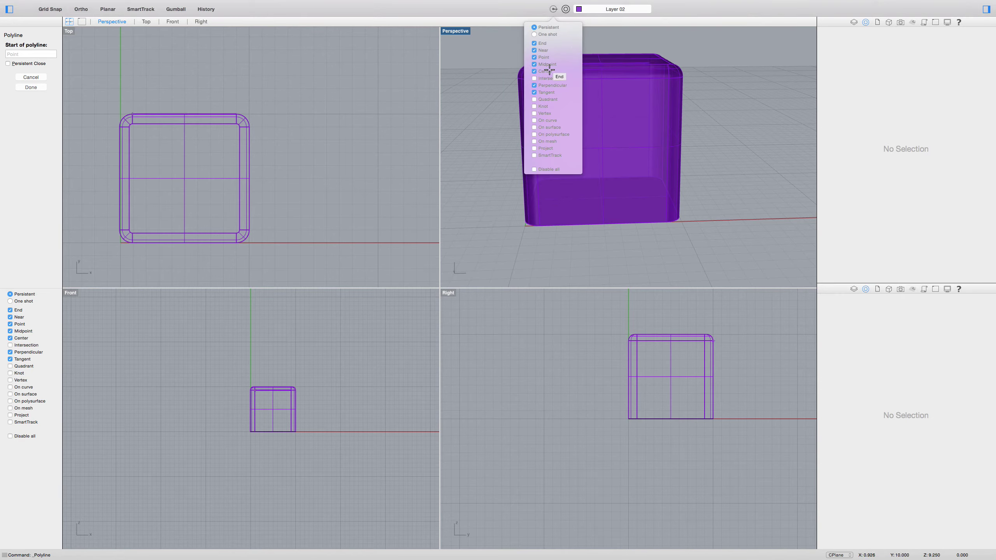
click(553, 7)
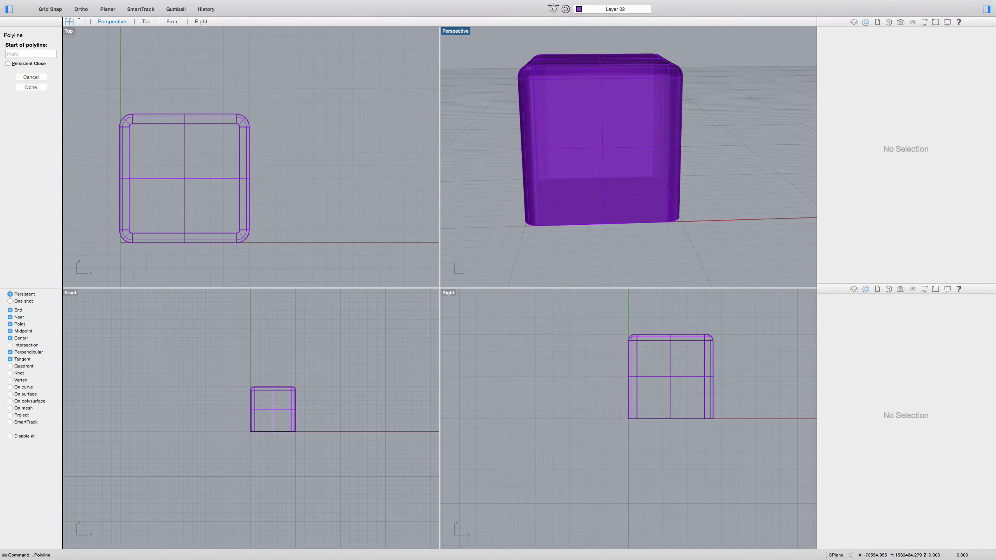
click(554, 8)
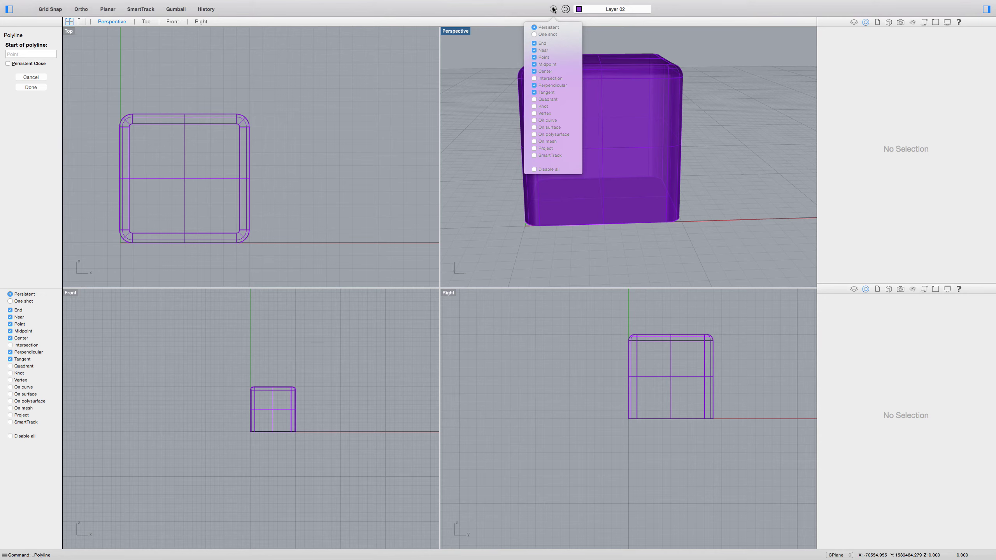
key(Escape)
click(554, 9)
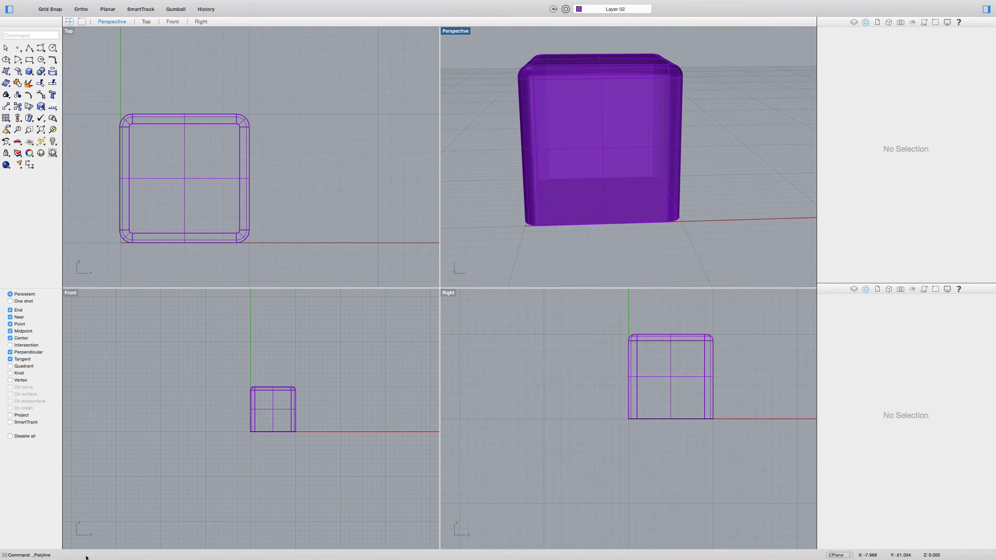
click(6, 555)
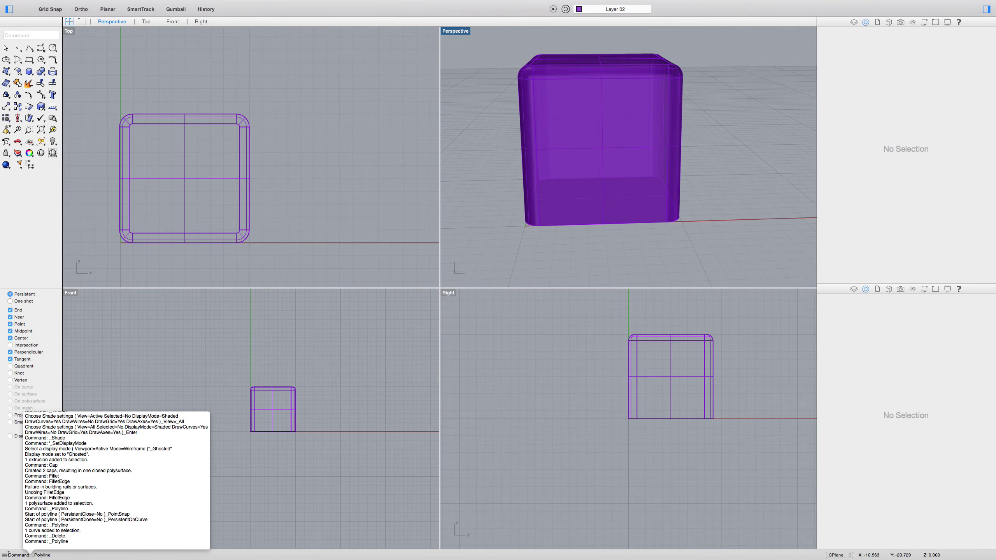
scroll(119, 513, up, 10)
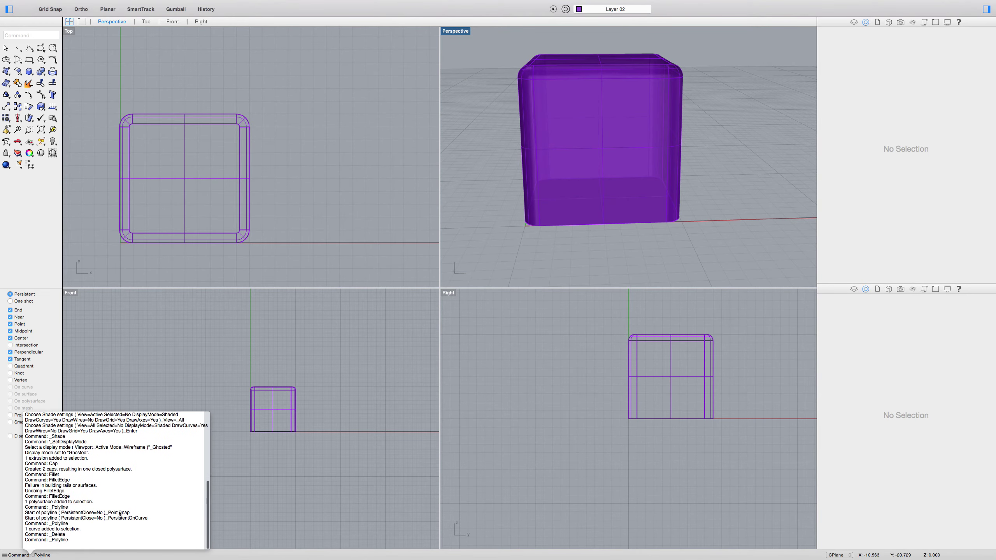
scroll(118, 511, down, 3)
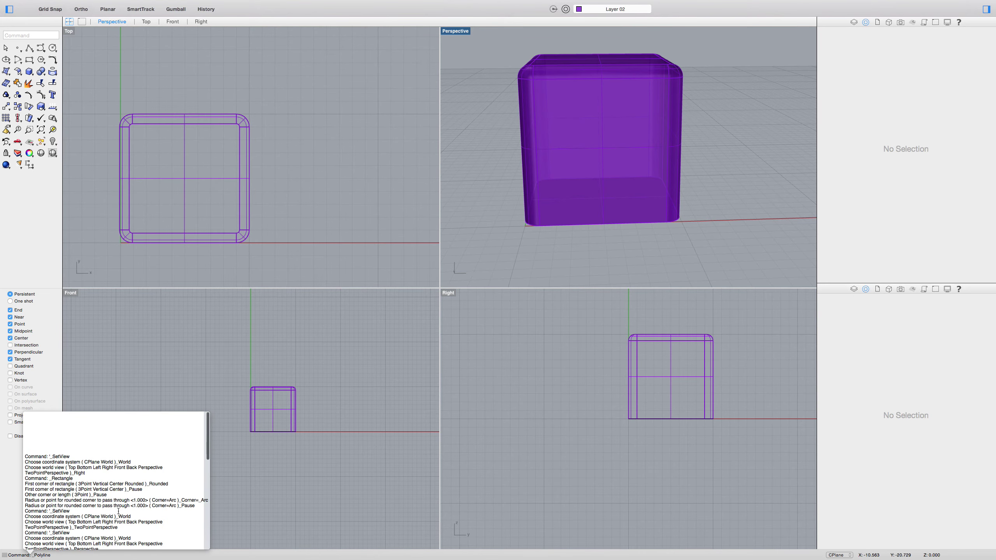
click(42, 460)
triple_click(42, 460)
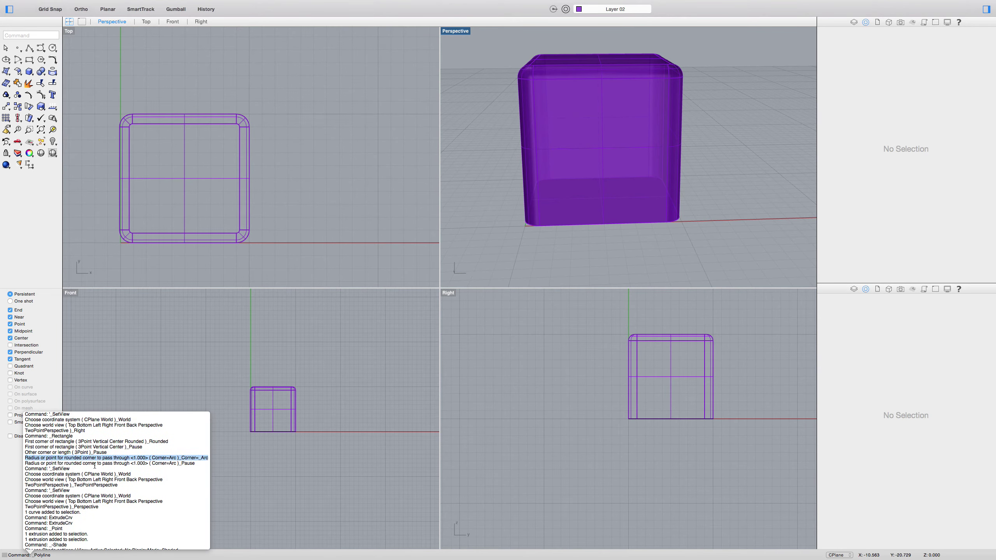
click(324, 411)
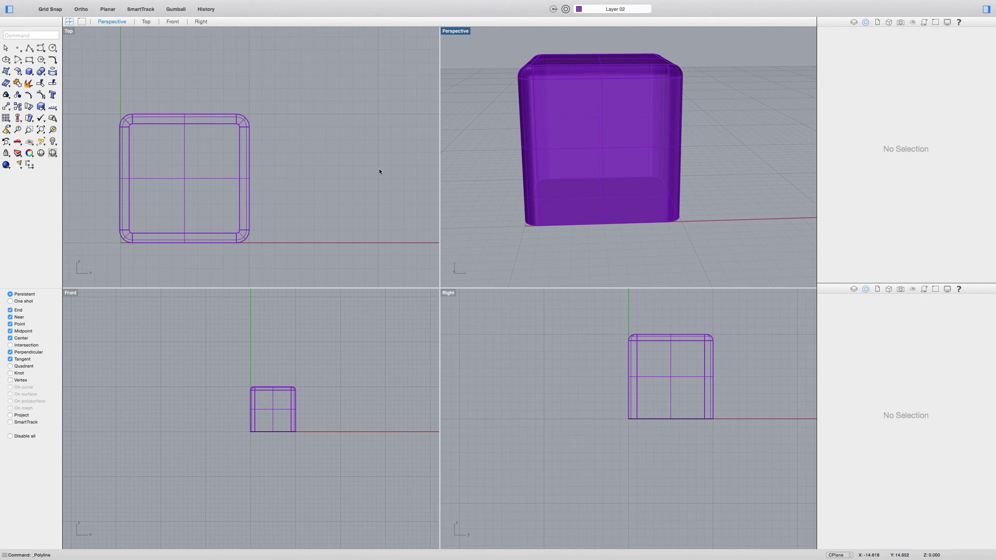
Orbit the Perspective view to look down on the rounded box, then browse the menu bar menus
right_drag(723, 216, 610, 243)
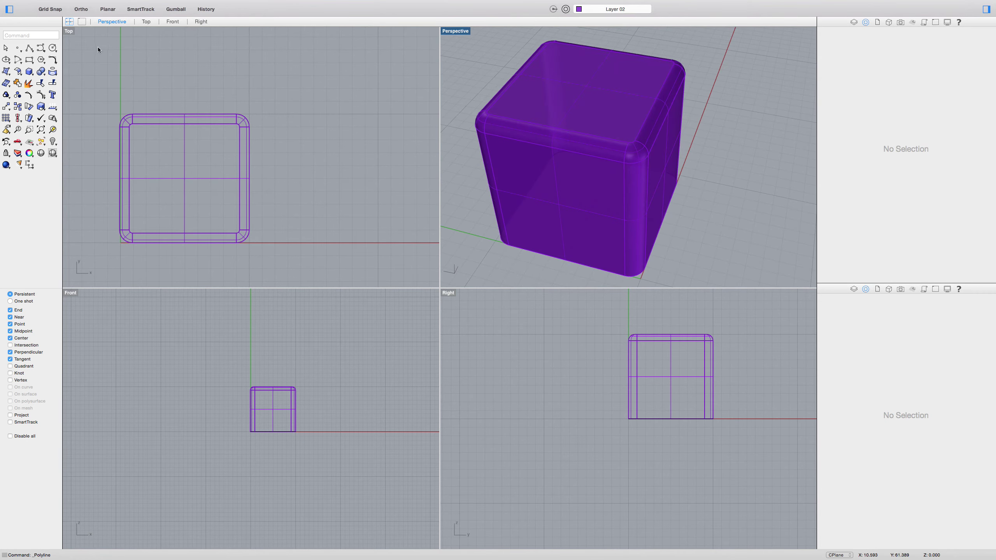
mouse_move(7, 2)
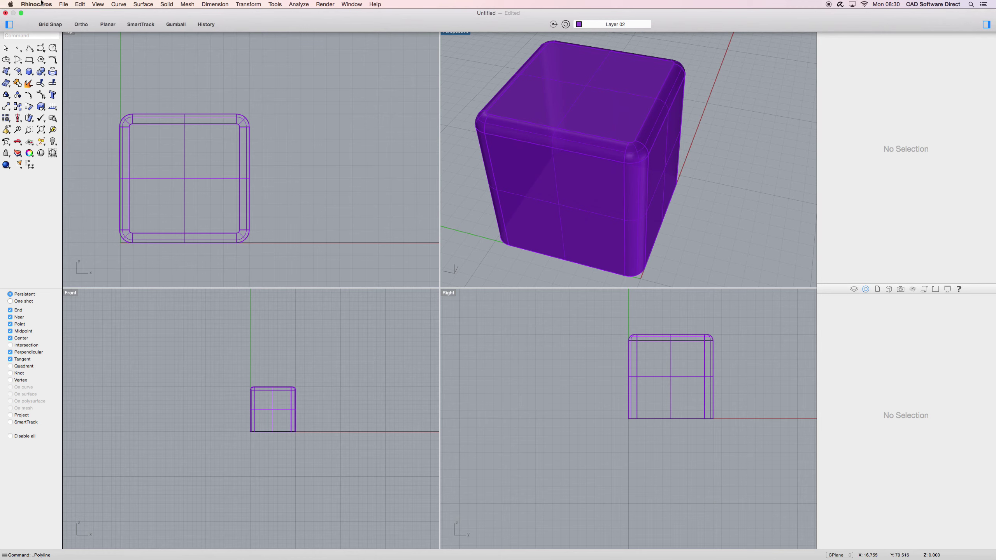
click(142, 4)
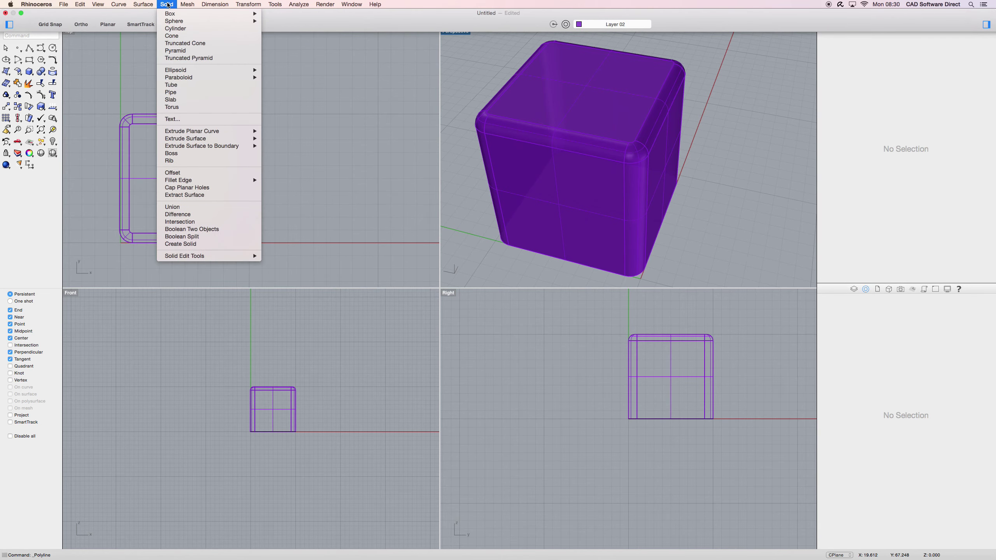
mouse_move(235, 4)
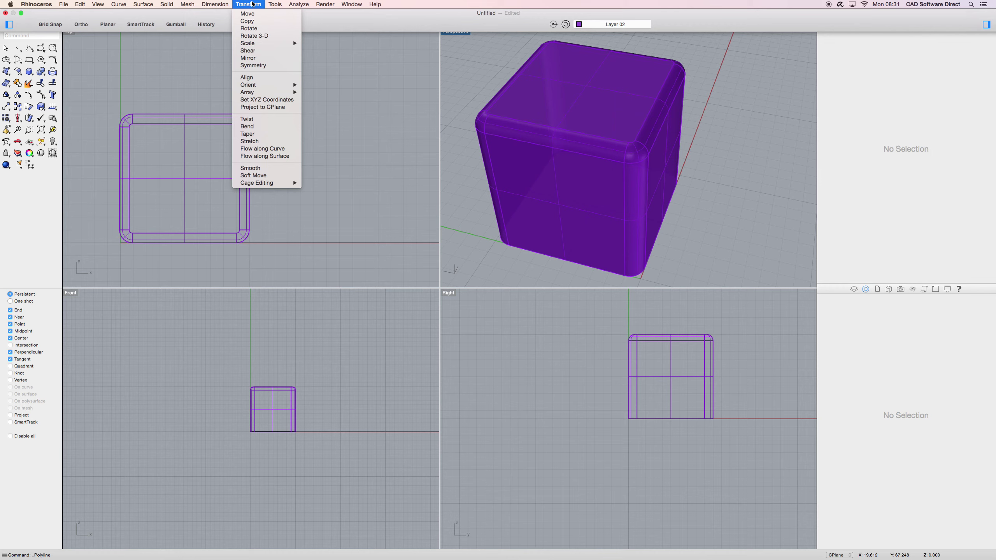
mouse_move(347, 4)
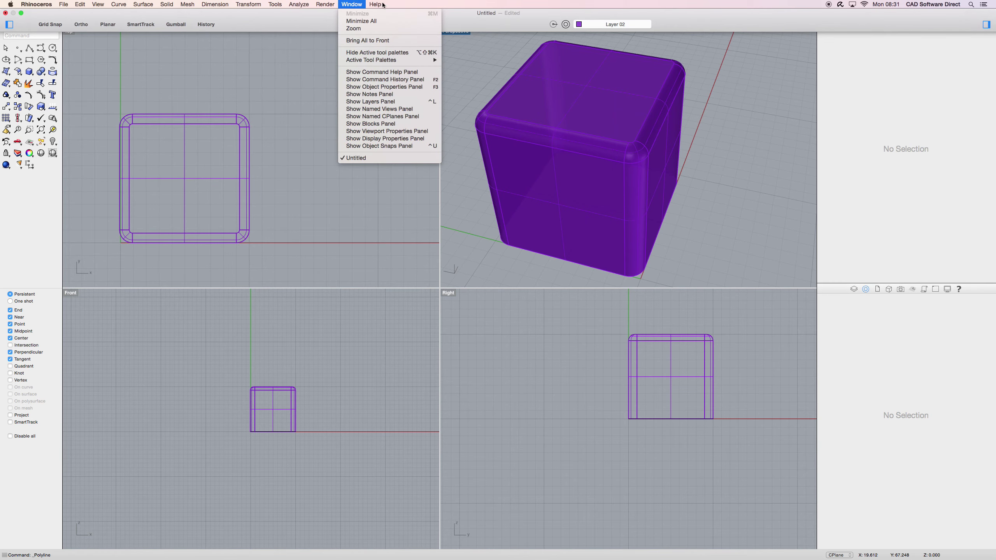
mouse_move(78, 5)
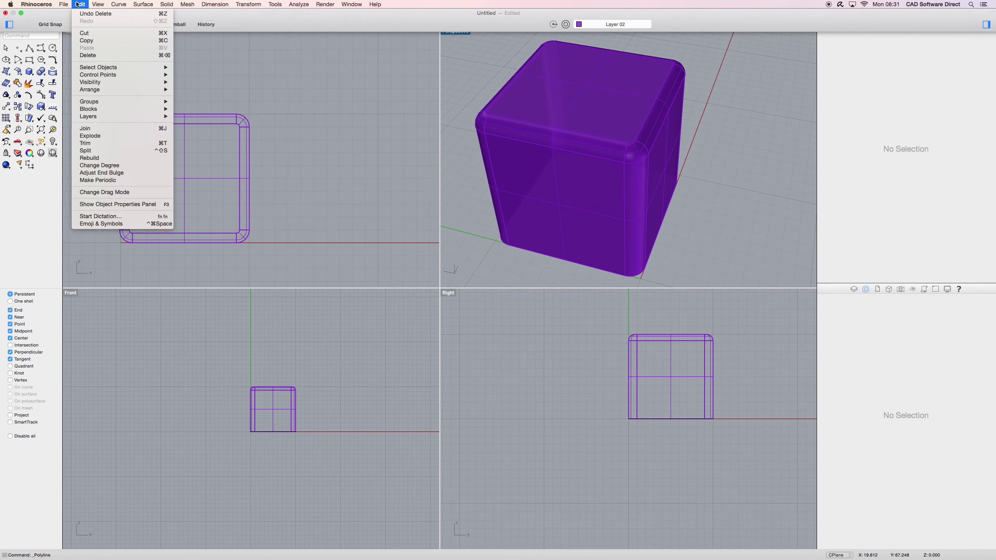
mouse_move(129, 6)
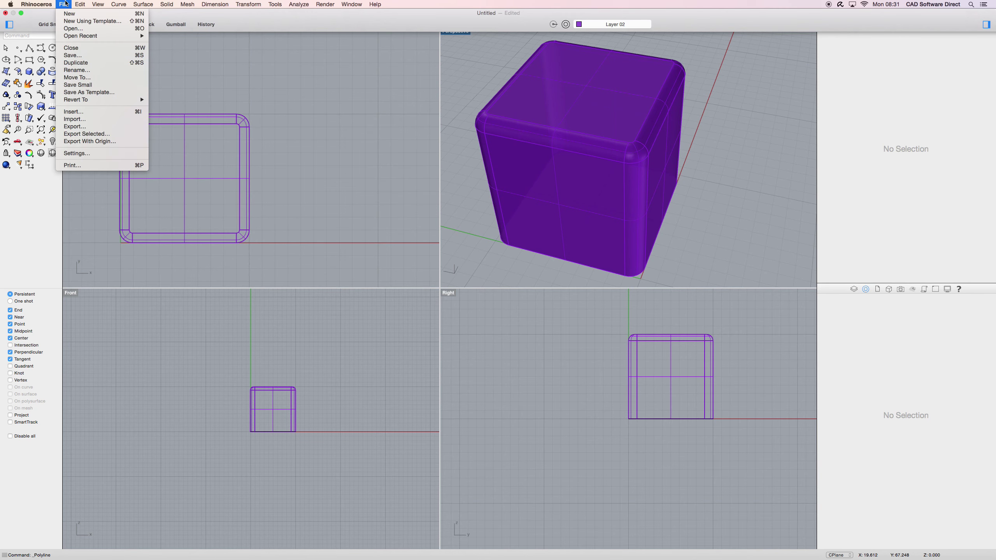
Open the Export dialog over the Top view, check the format list keeping 3dm, then cancel
click(79, 126)
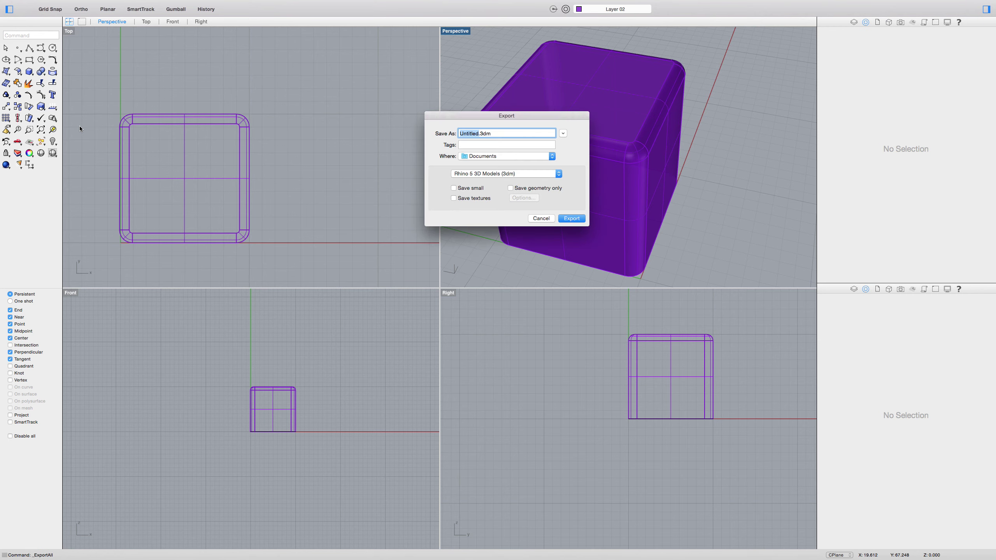
drag(558, 115, 385, 112)
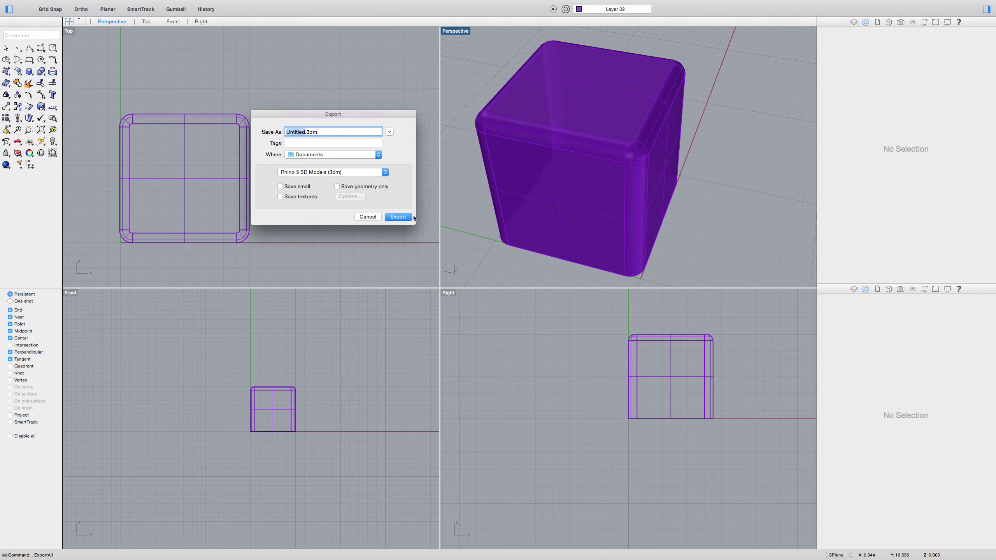
click(360, 176)
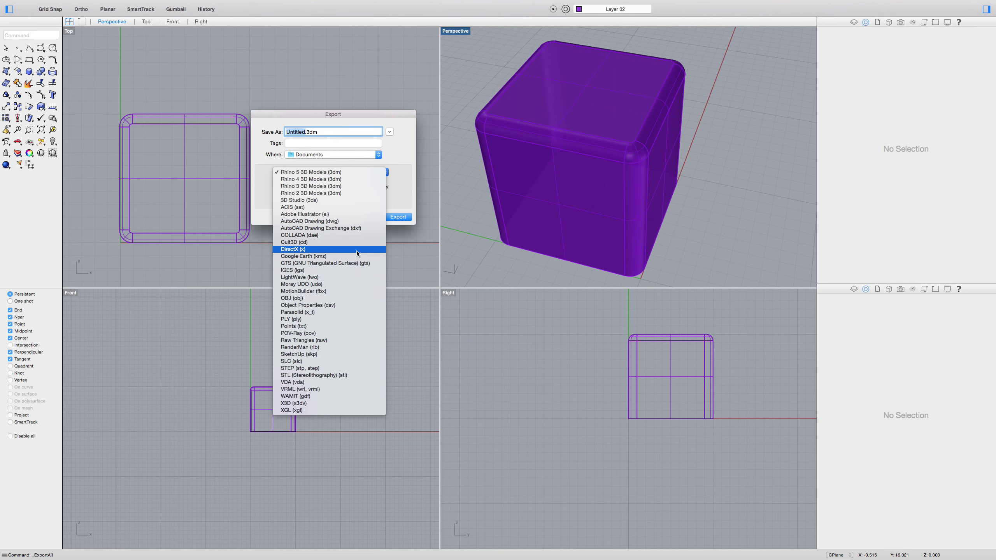
key(Escape)
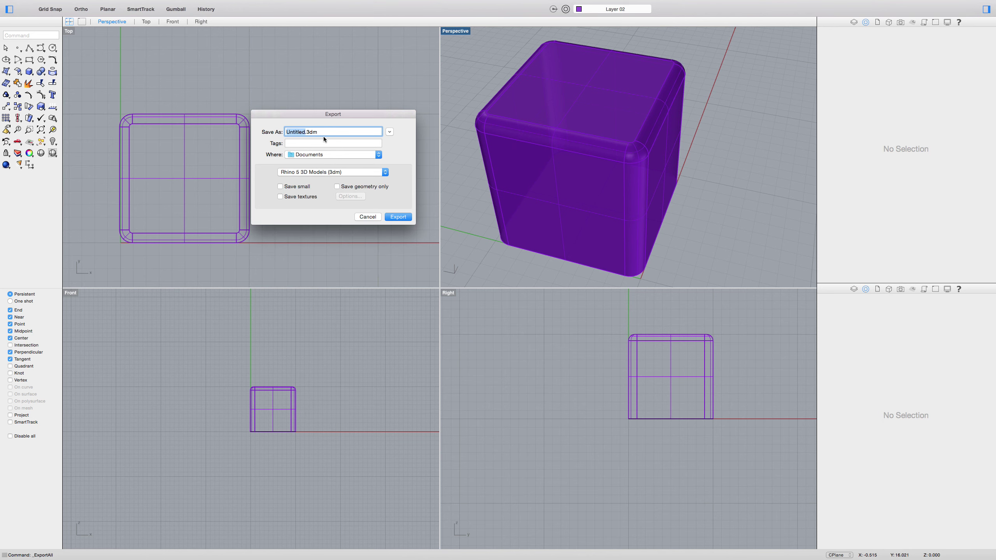
click(368, 216)
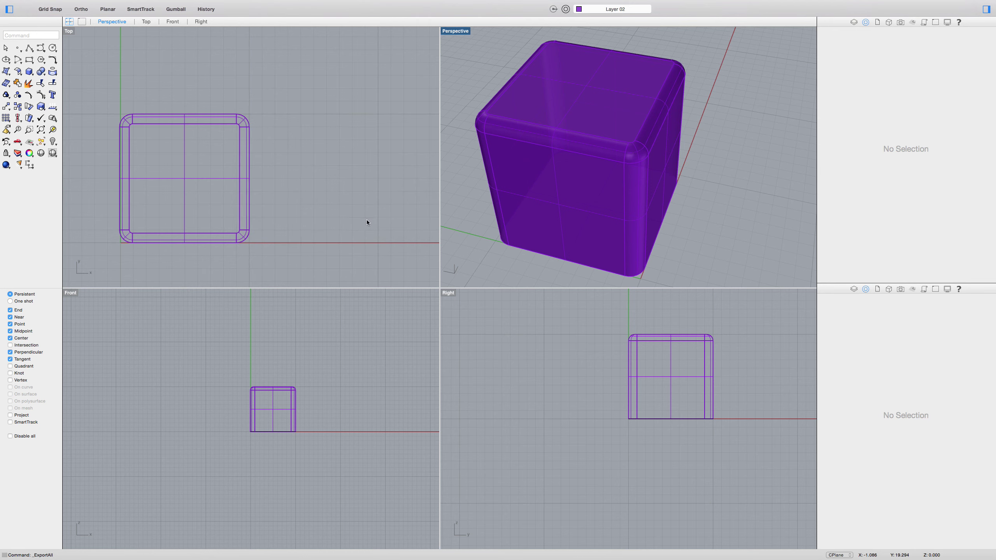